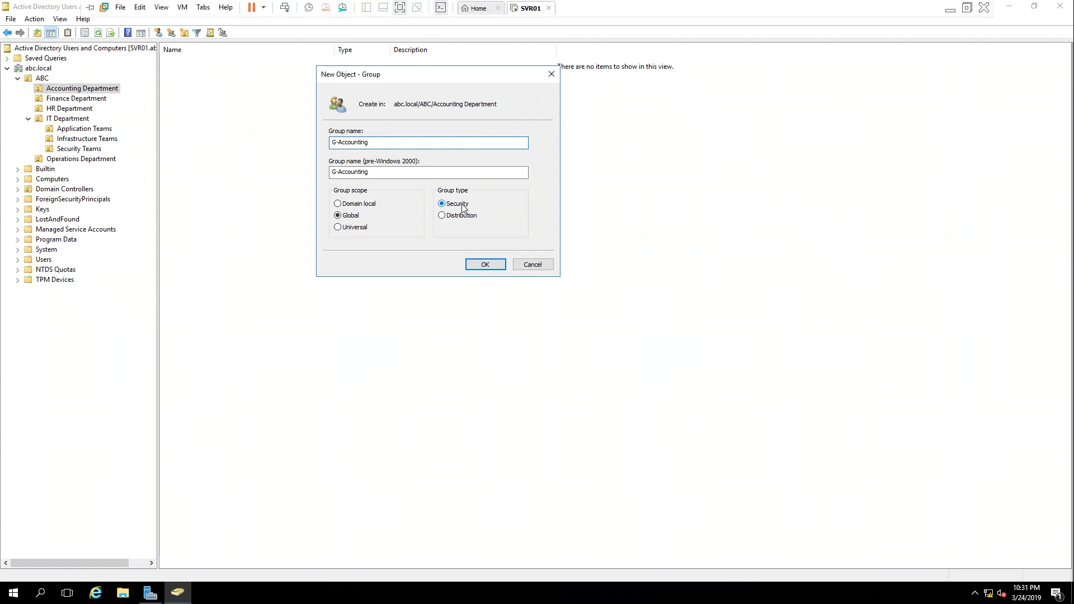
Step: Confirm the new global security group G-Accounting in the Accounting Department OU
right_click(396, 140)
click(372, 105)
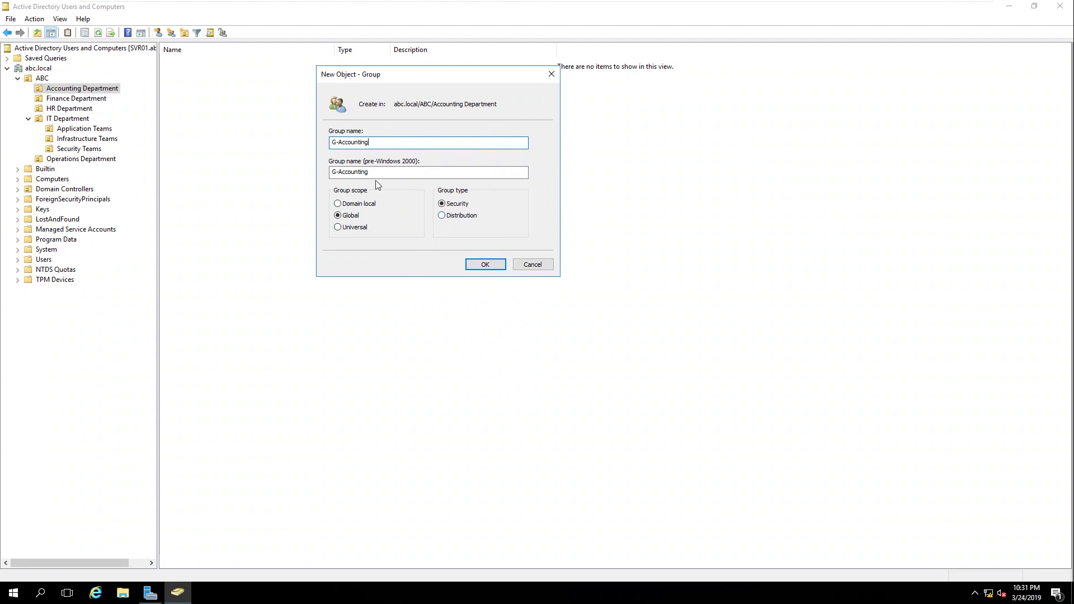
click(484, 267)
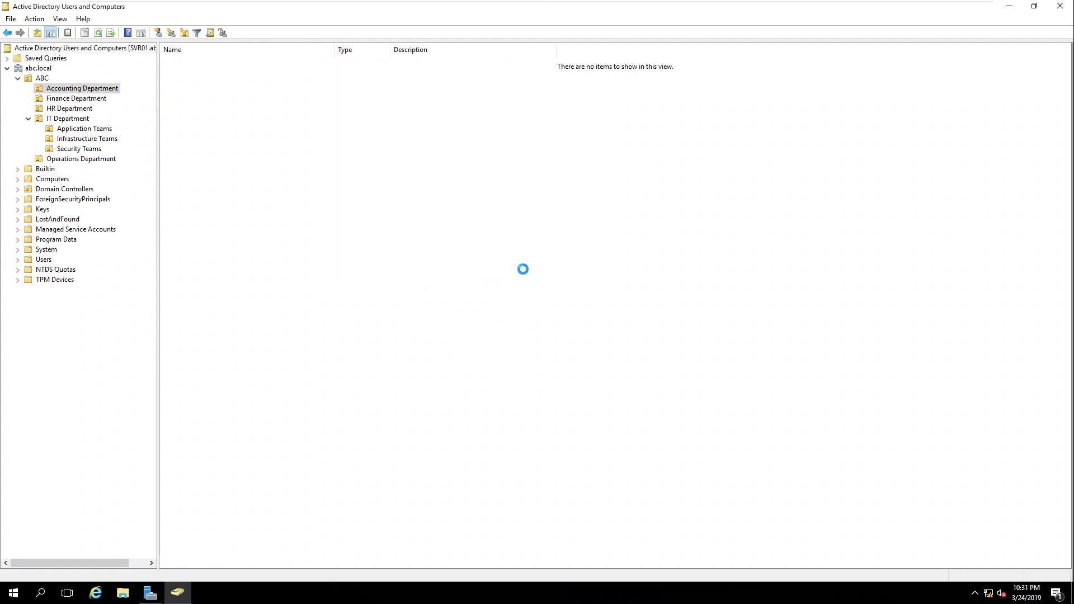
Step: Start a new user in Accounting Department with name and logon name UserAccount
right_click(175, 81)
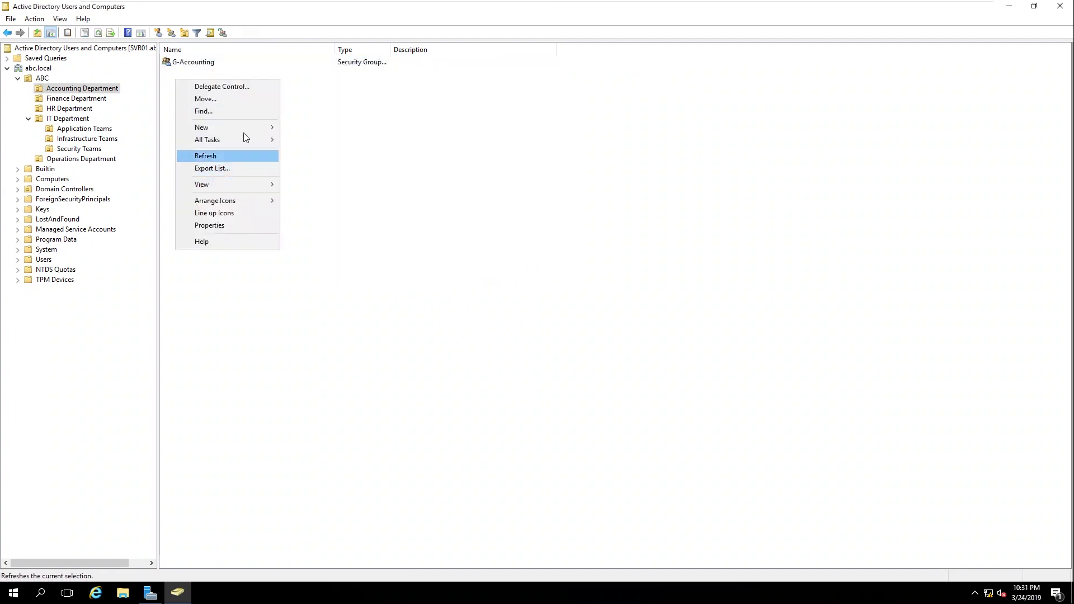
mouse_move(243, 129)
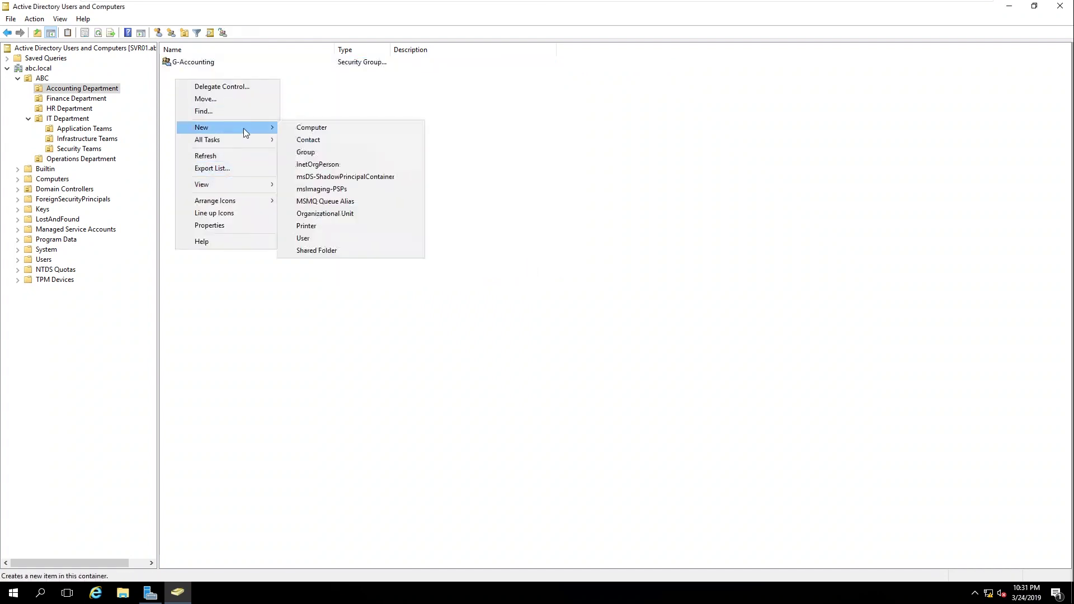
click(328, 239)
drag(158, 18, 526, 135)
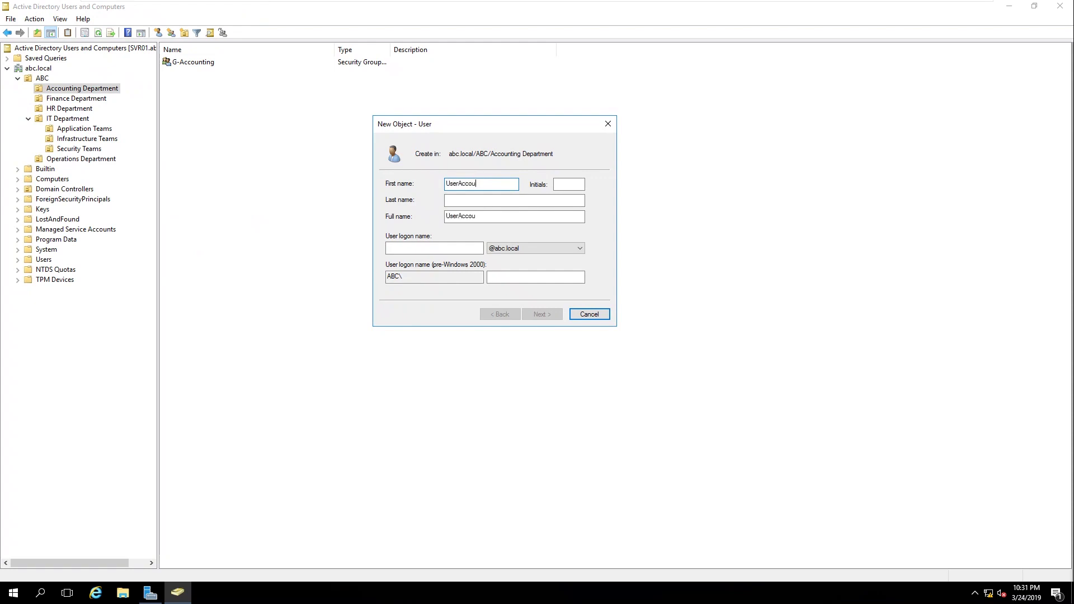
click(444, 245)
key(shift+Tab)
key(shift+Tab)
key(shift+Tab)
key(shift+Tab)
key(ctrl+c)
click(417, 248)
key(ctrl+v)
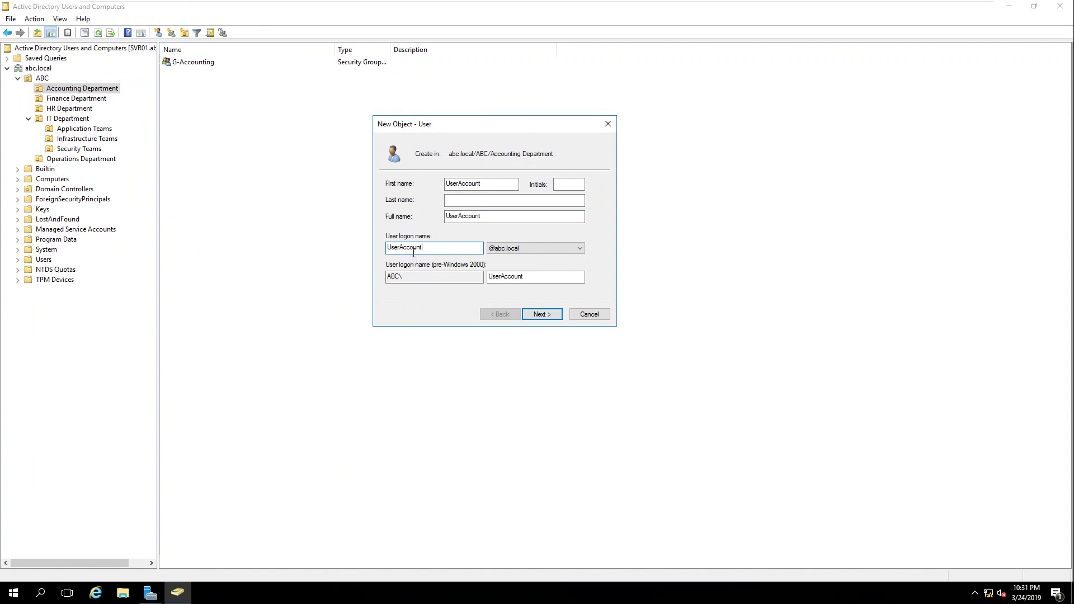
Step: Set UserAccount's password so the user cannot change it and it never expires, then finish
click(541, 315)
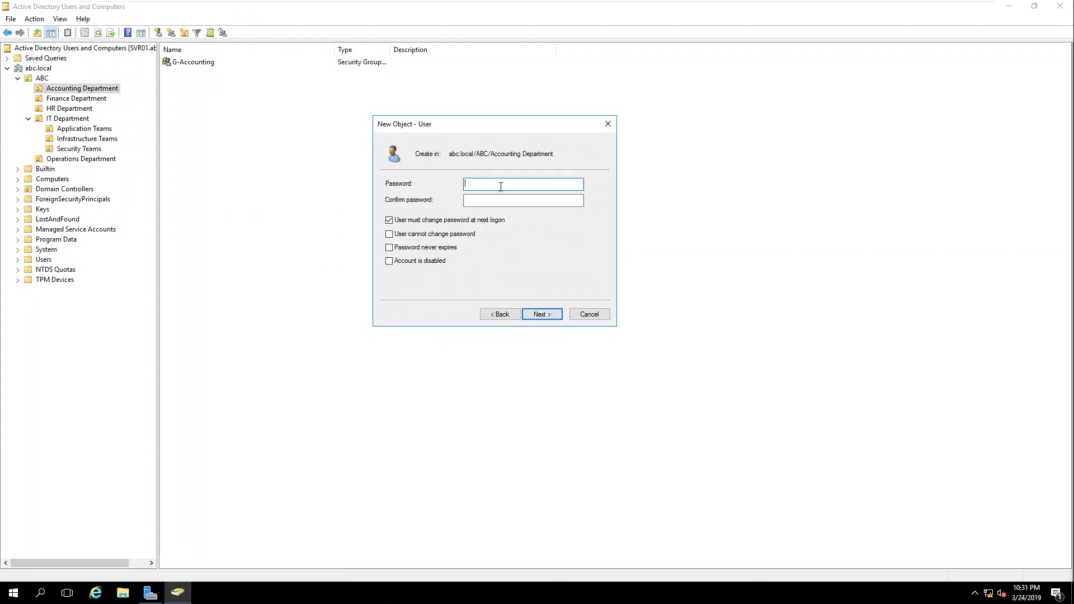
text(••••••••)
key(Tab)
click(408, 222)
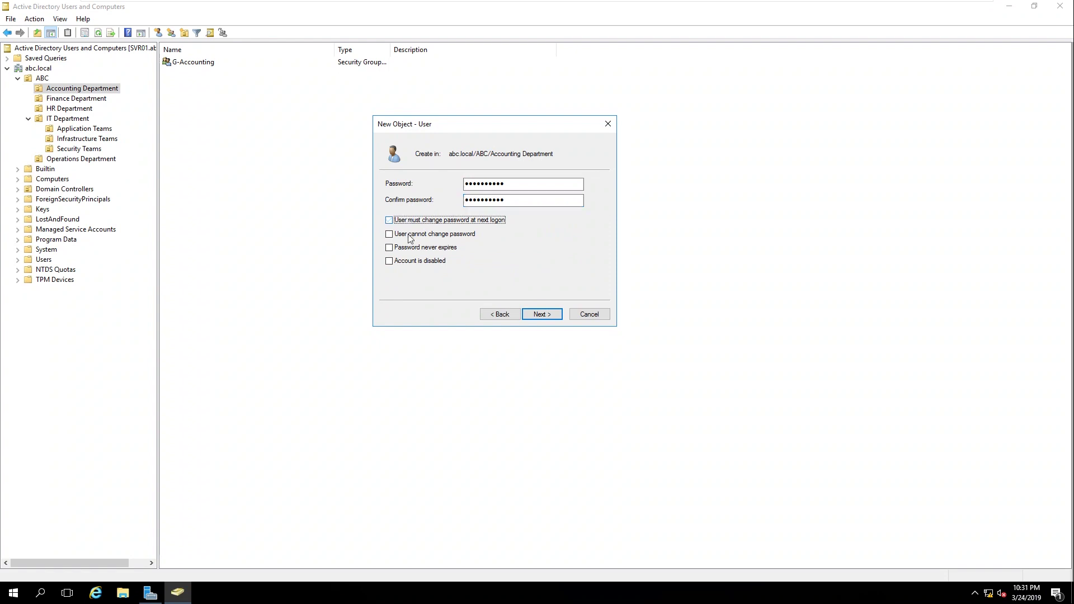
click(416, 238)
click(417, 250)
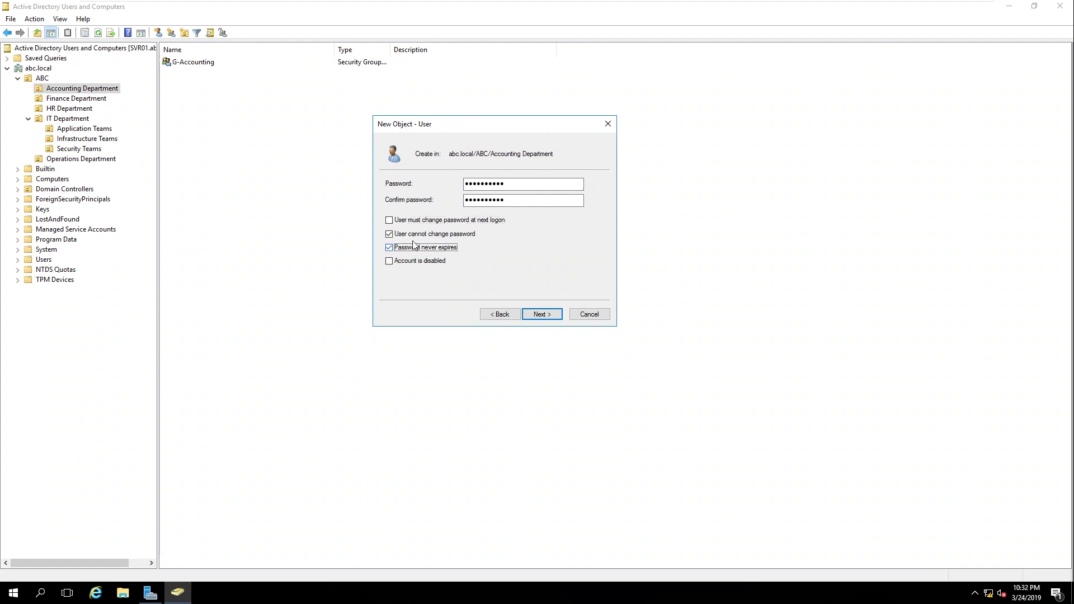
click(542, 318)
click(542, 318)
click(278, 198)
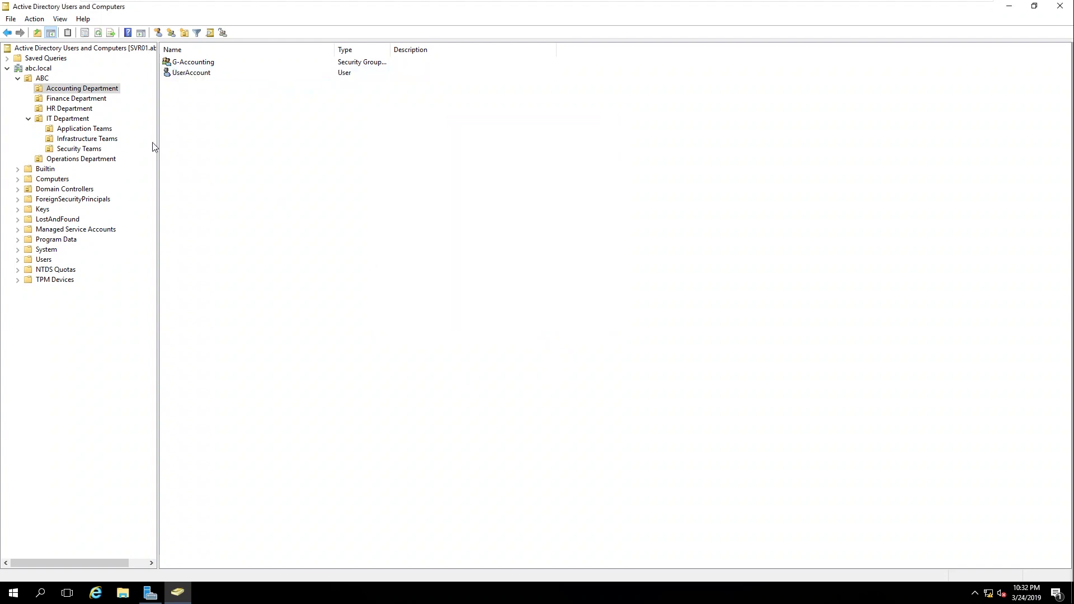
Step: Create the global security group G-Finance in Finance Department
click(78, 100)
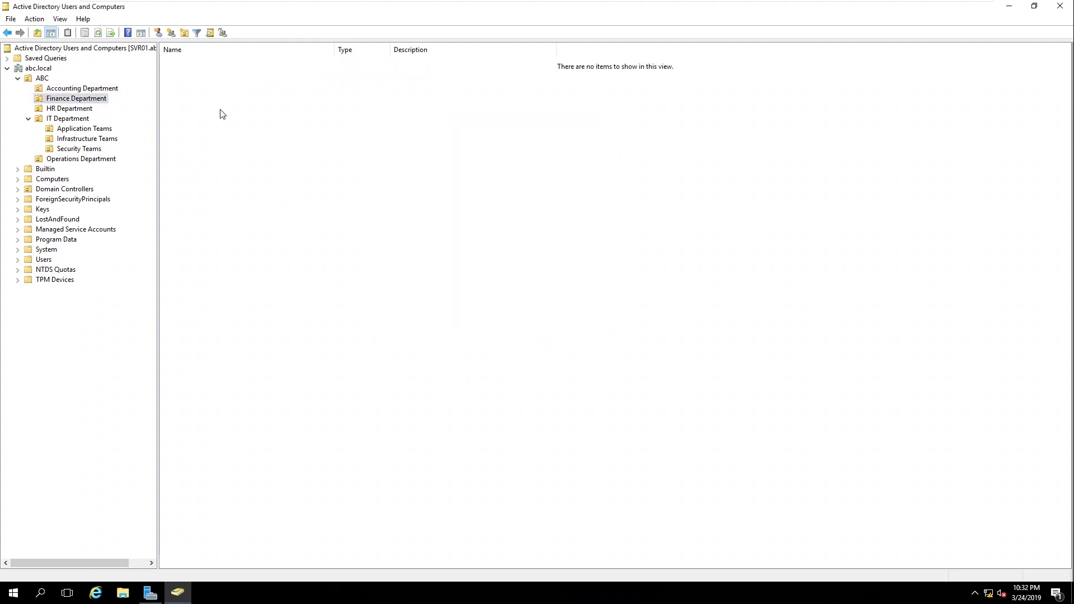
right_click(223, 111)
mouse_move(300, 161)
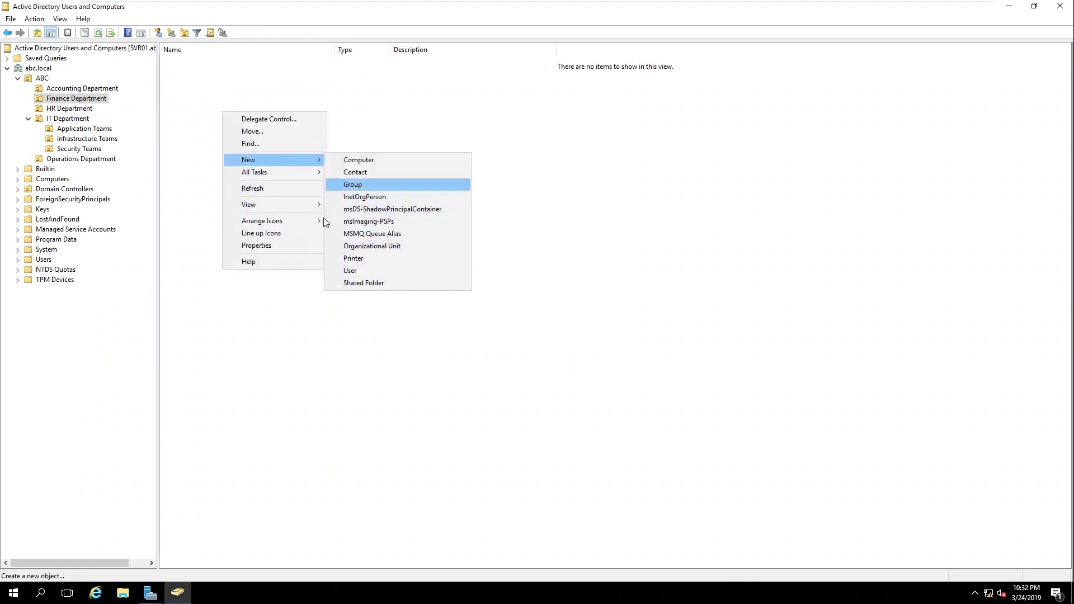
click(251, 336)
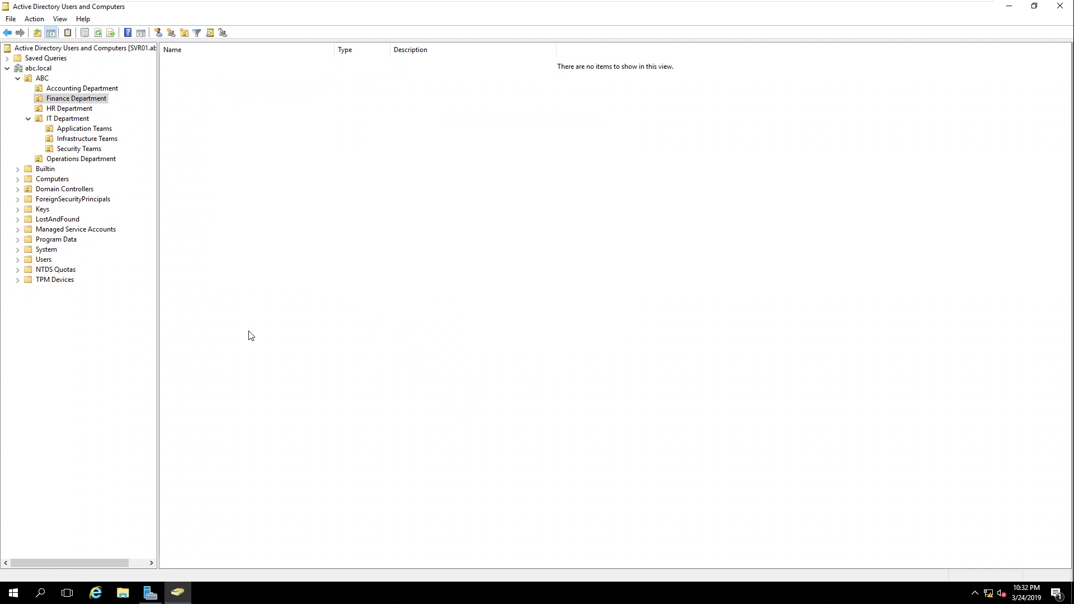
click(171, 33)
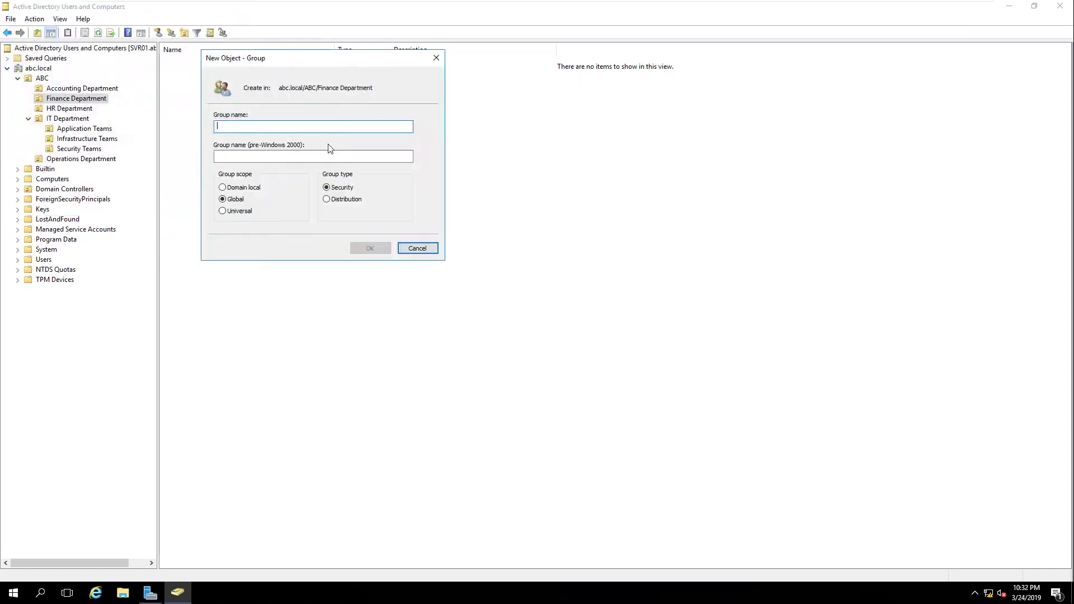
text(G-Finance)
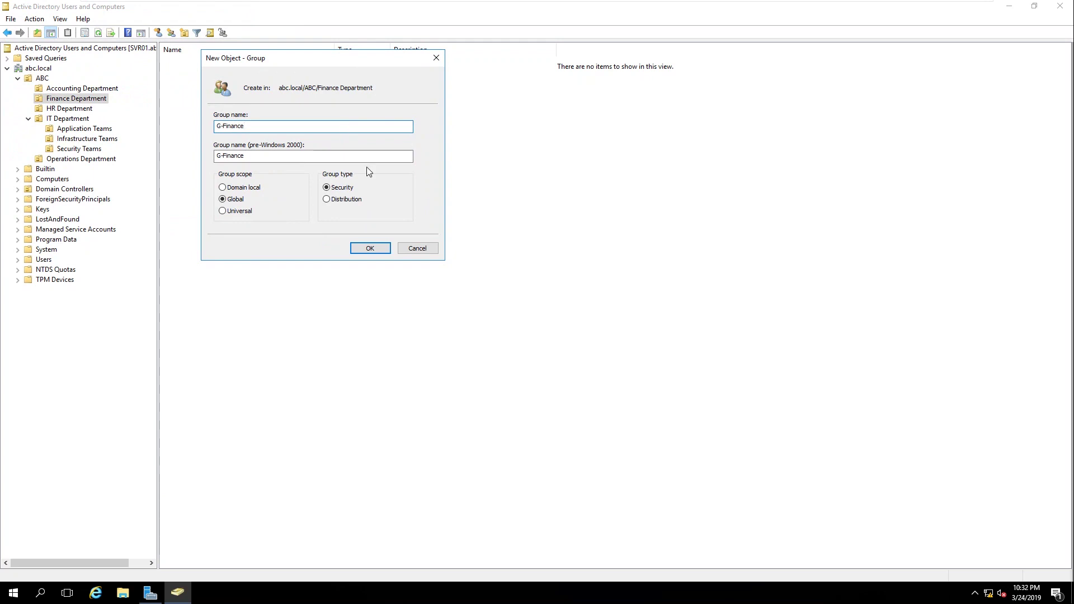
click(368, 249)
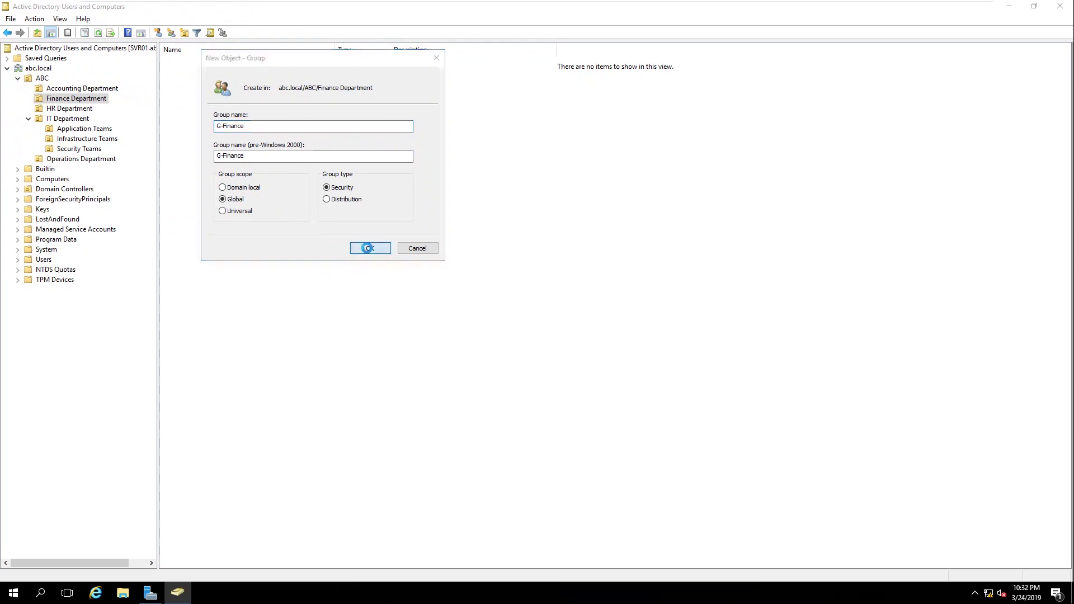
Step: Open a new-user form for Finance Department
click(184, 33)
drag(117, 14, 352, 53)
click(299, 178)
Step: Enter UserFinance as the first name and user logon name
click(331, 110)
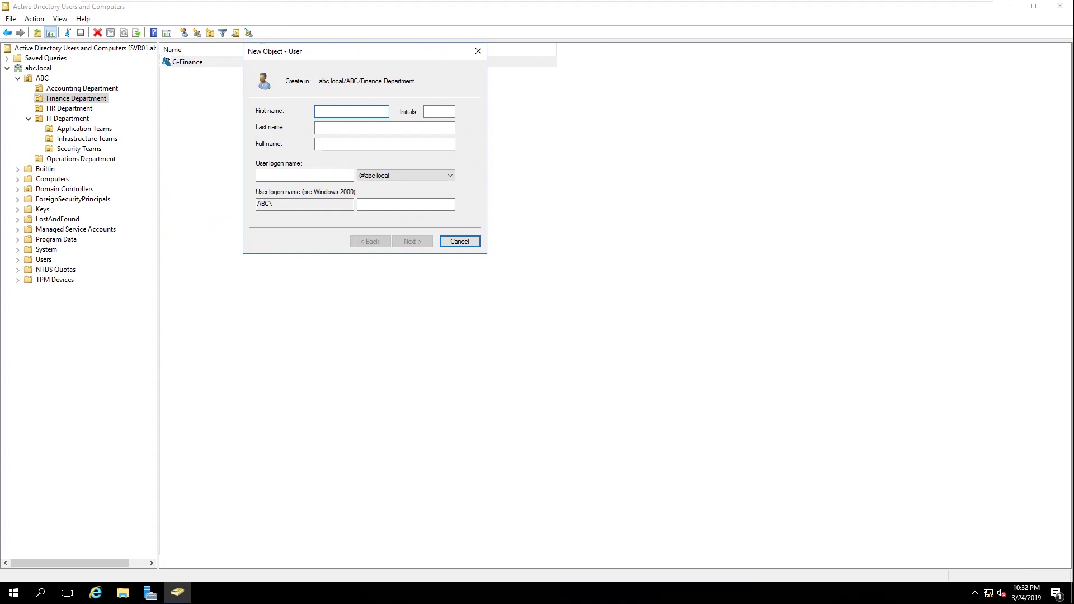
text(User)
drag(371, 110, 216, 102)
key(ctrl+c)
click(301, 176)
key(ctrl+v)
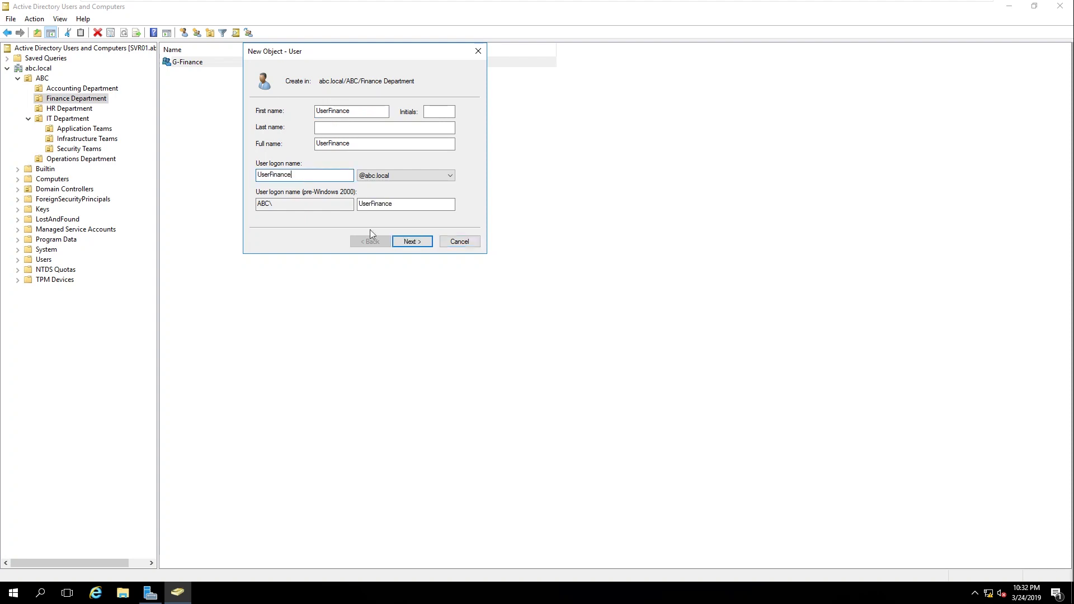
Step: Set UserFinance's password so the user cannot change it and it never expires, then finish
click(412, 241)
click(280, 154)
click(280, 163)
click(279, 174)
click(382, 115)
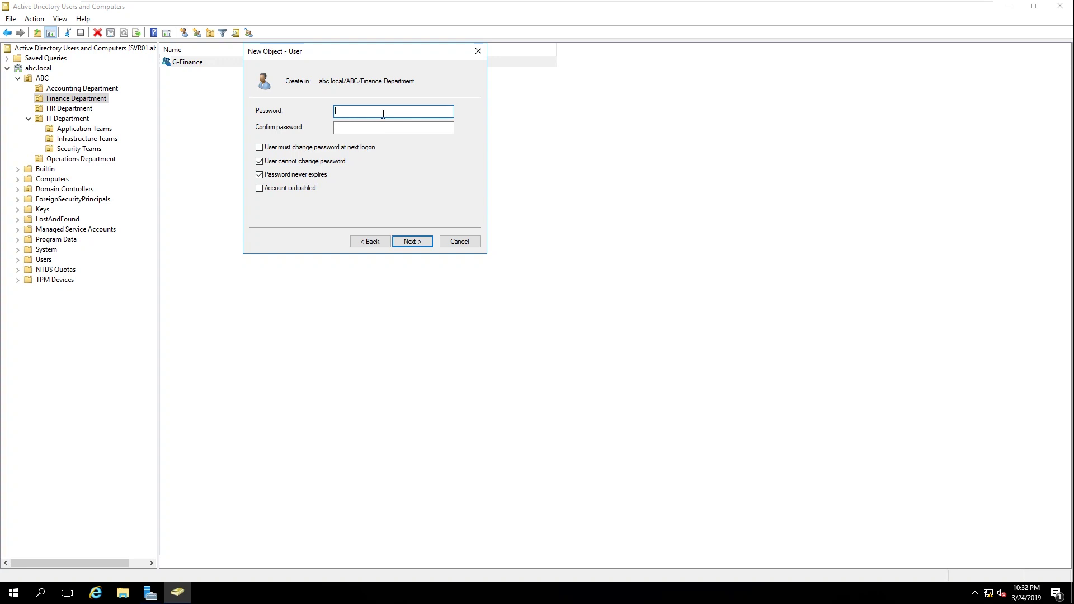
text(P)
key(Tab)
text(Pas)
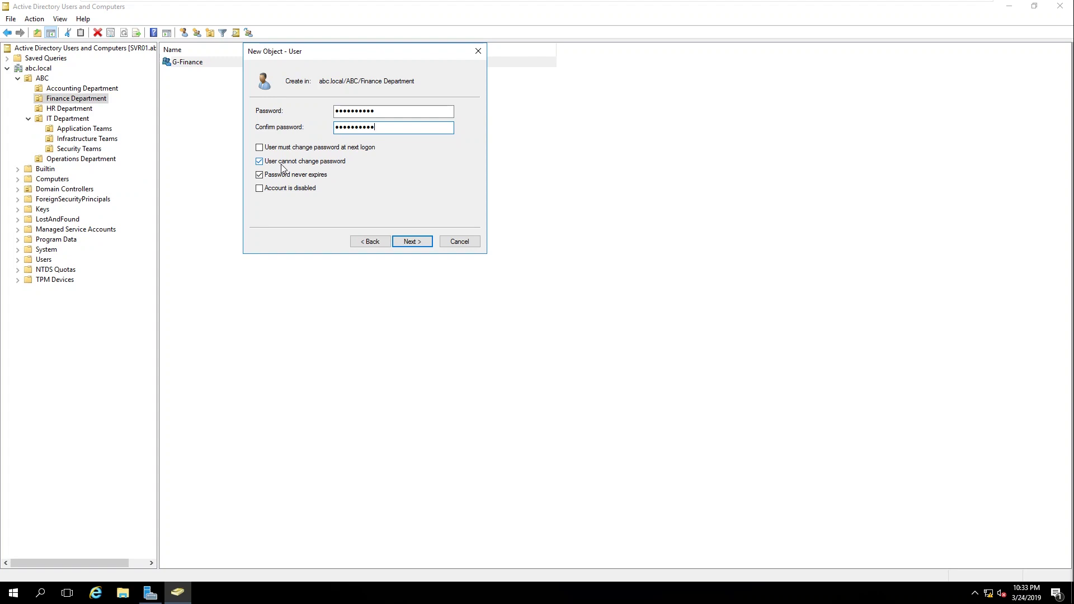
click(410, 242)
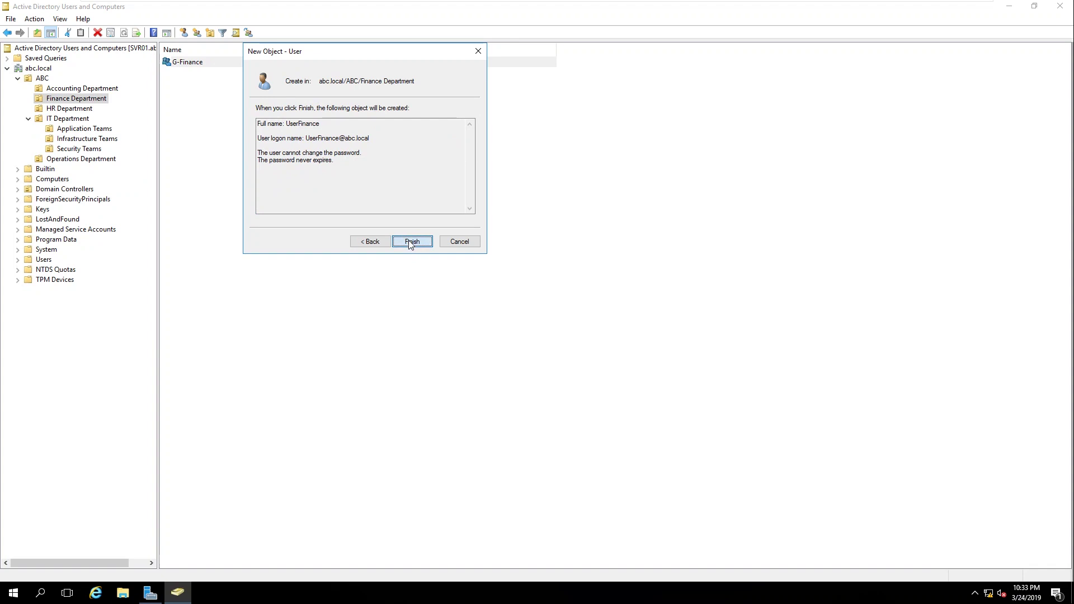
click(411, 242)
click(282, 174)
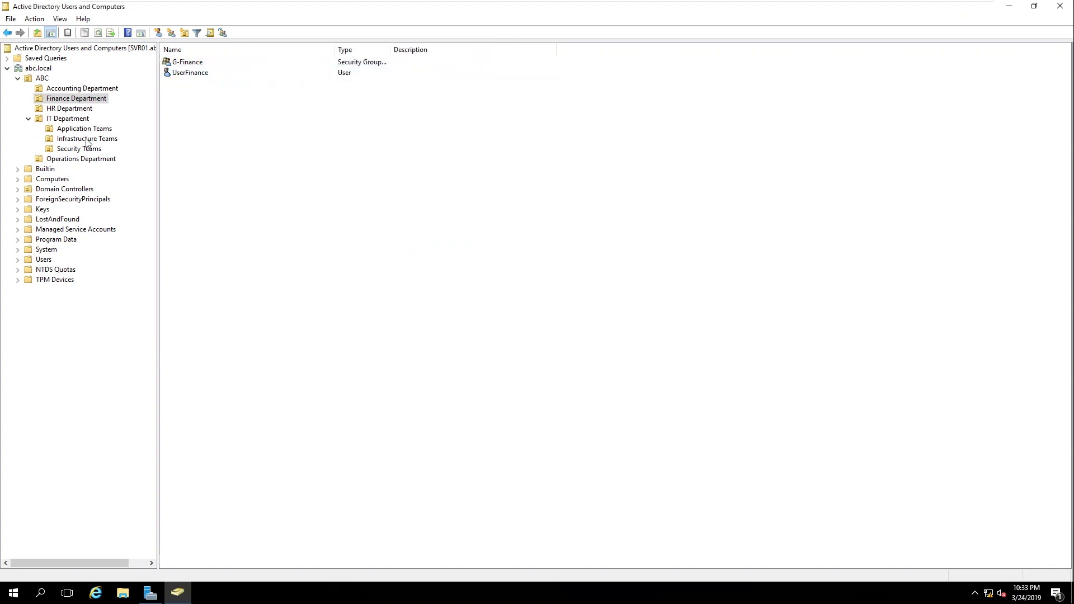
Step: Create the security group G-HR in HR Department
click(71, 108)
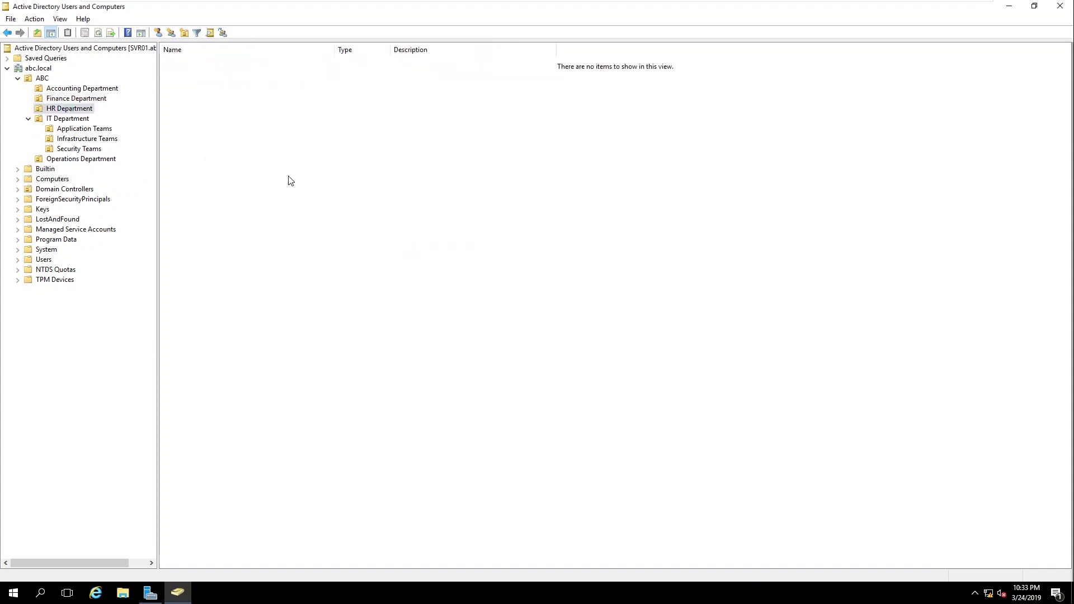
click(171, 33)
text(G-HR)
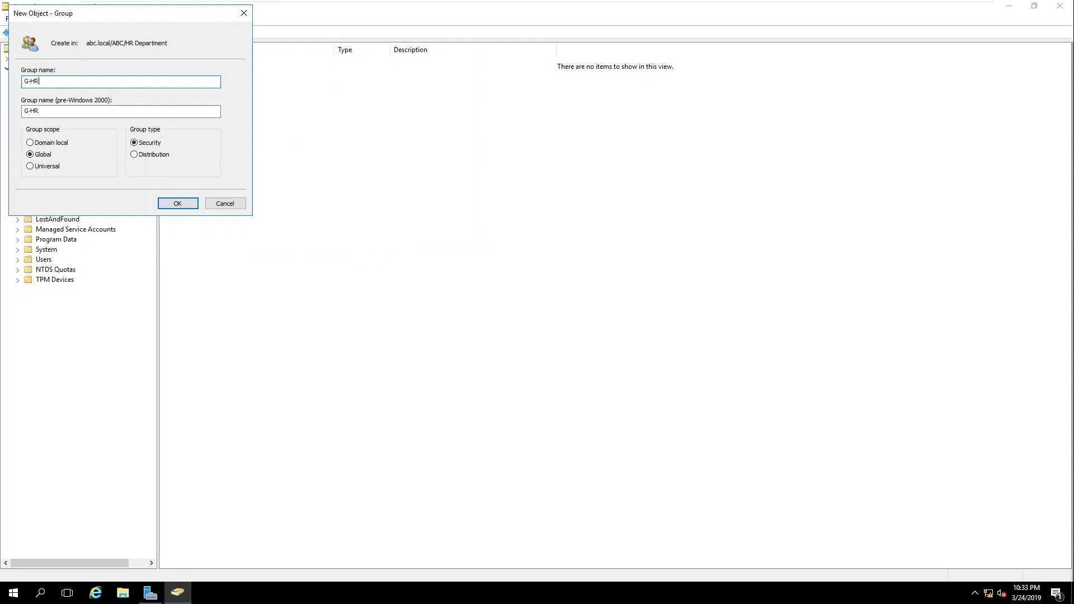
key(Tab)
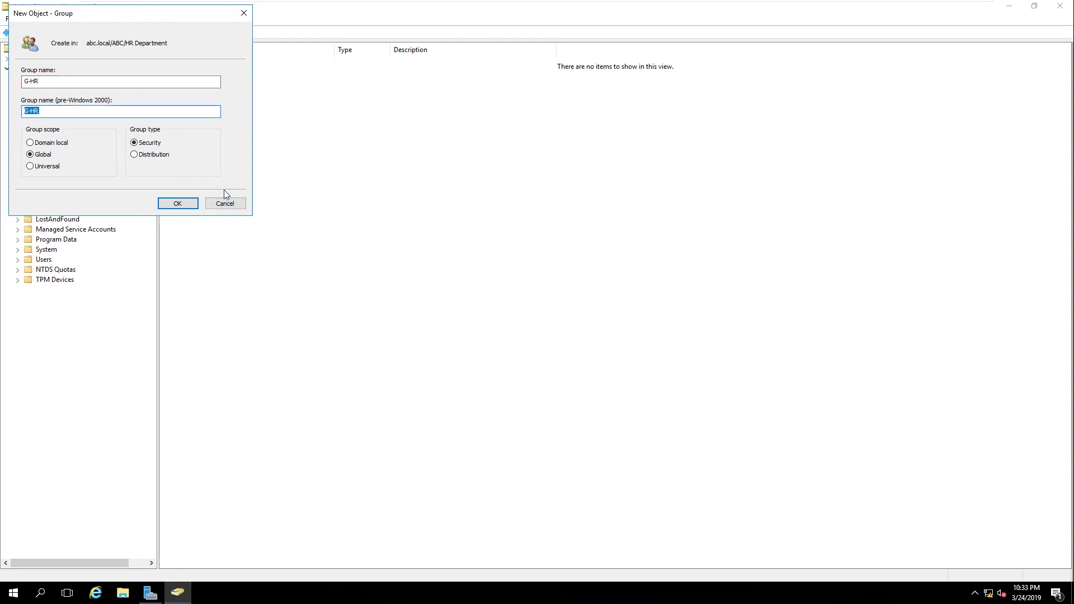
click(177, 204)
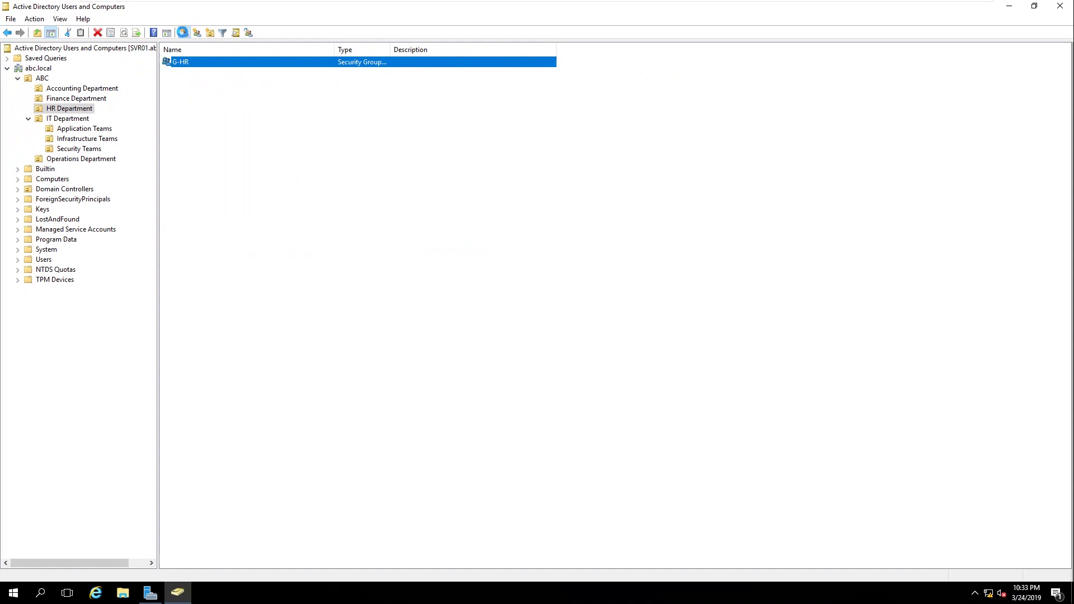
Step: Start a new user in HR Department with name and logon name UserHR
click(183, 32)
drag(130, 37, 478, 92)
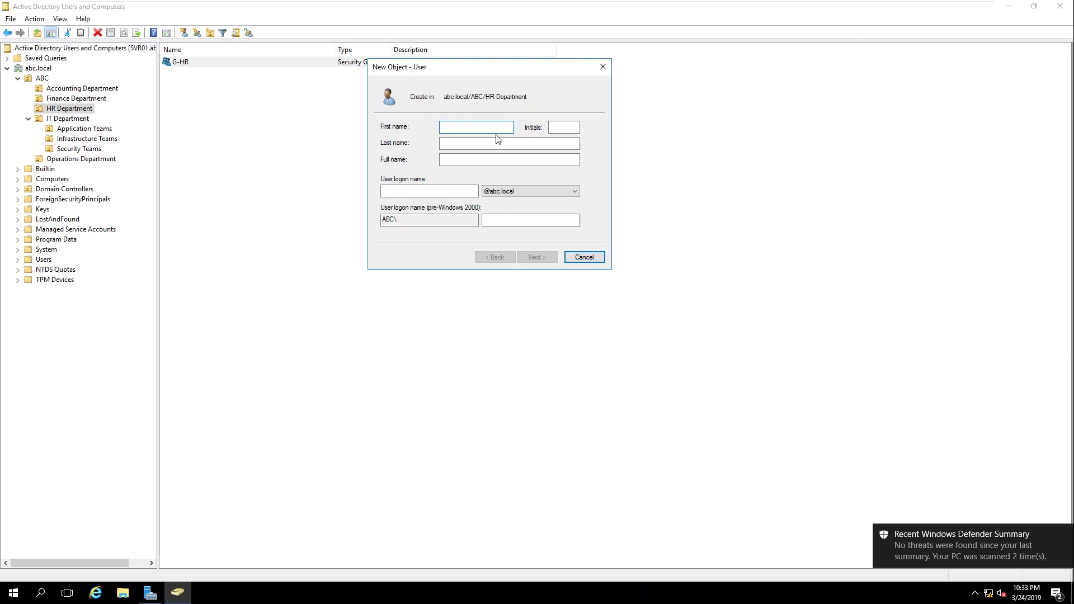
text(userHR)
click(445, 157)
key(BackSpace)
text(UserHR)
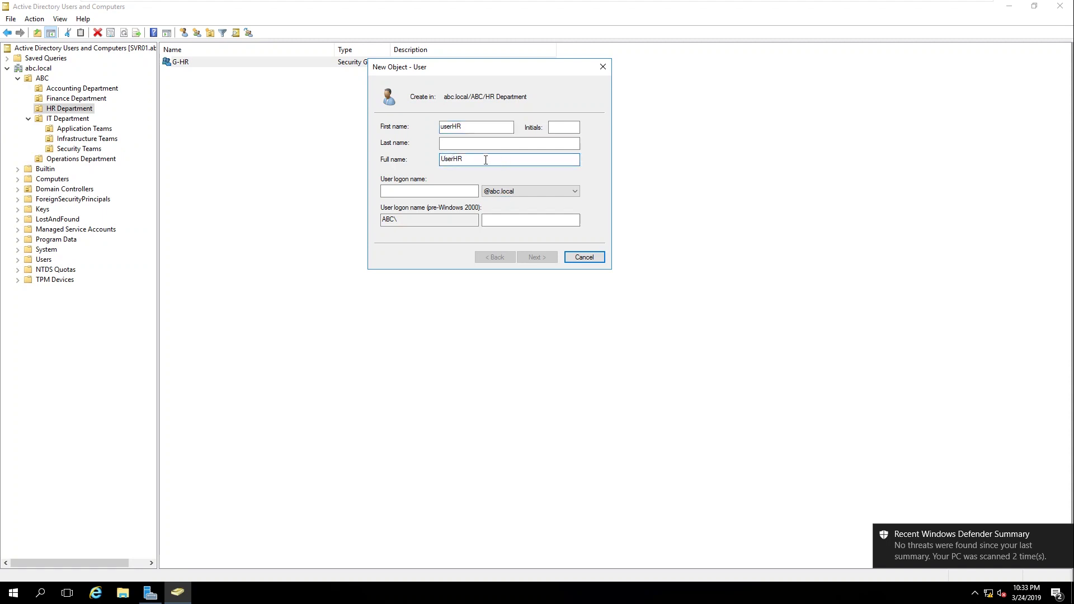
click(410, 192)
text(UserHR)
Step: Set UserHR's password so the user cannot change it and it never expires, then finish
click(534, 258)
click(421, 163)
click(404, 177)
click(407, 190)
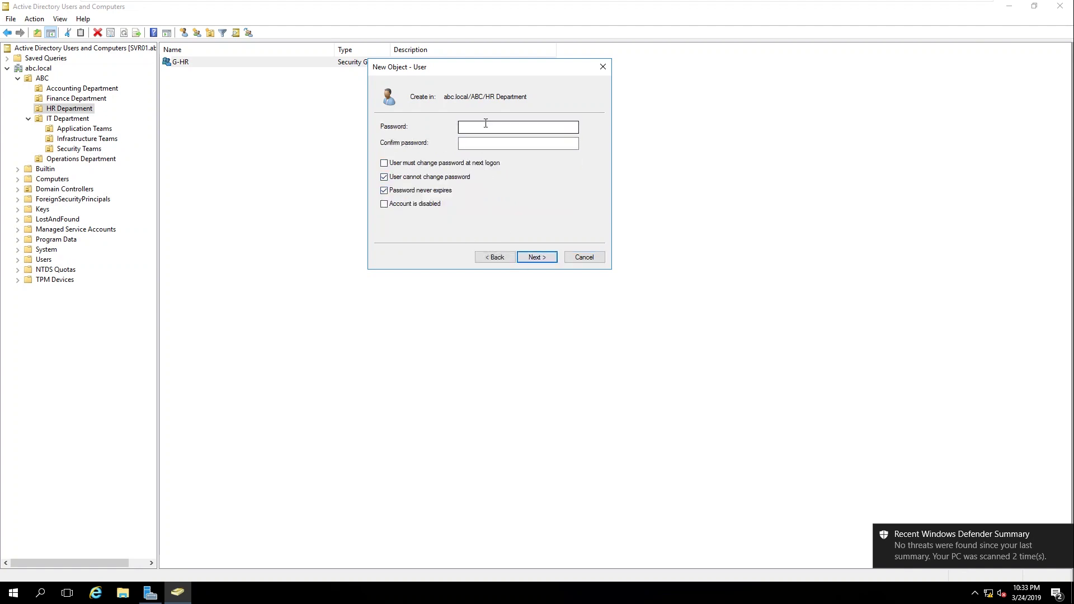
click(488, 125)
text(•••••••••)
key(BackSpace)
key(BackSpace)
key(BackSpace)
key(BackSpace)
key(BackSpace)
key(BackSpace)
key(BackSpace)
text(•••••••••)
key(Tab)
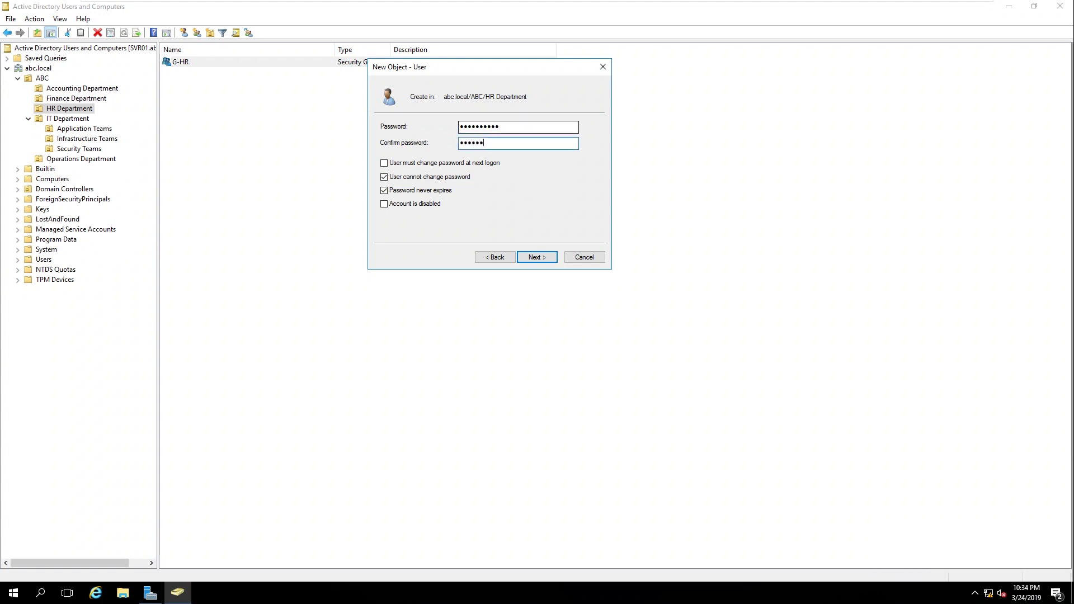
text(••••••••••)
click(537, 257)
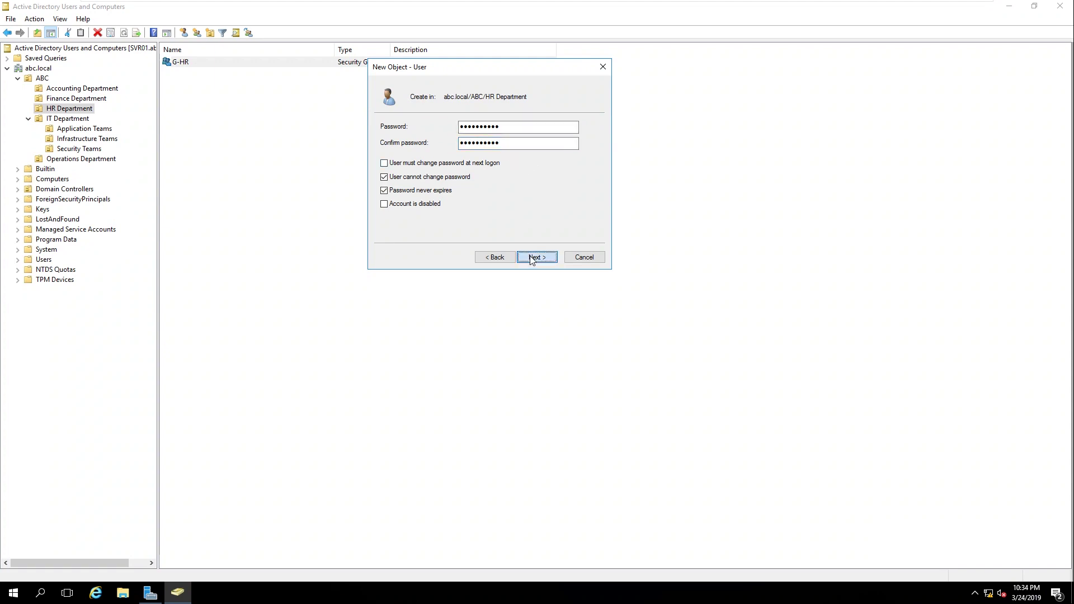
click(538, 256)
click(390, 212)
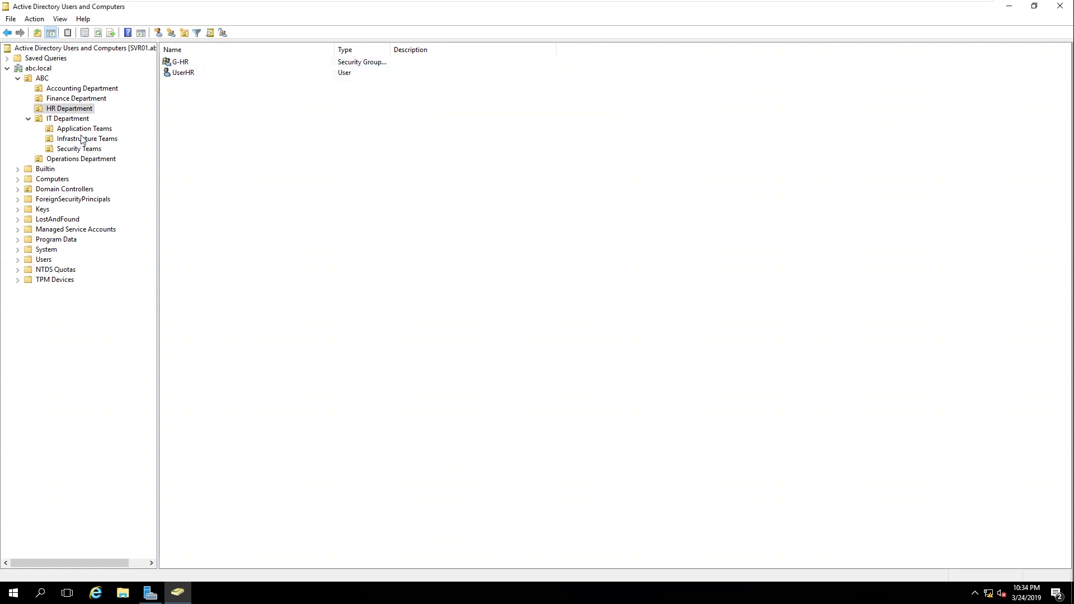
Step: Under IT Department, create global security group G-Application in the Application Teams OU
click(72, 120)
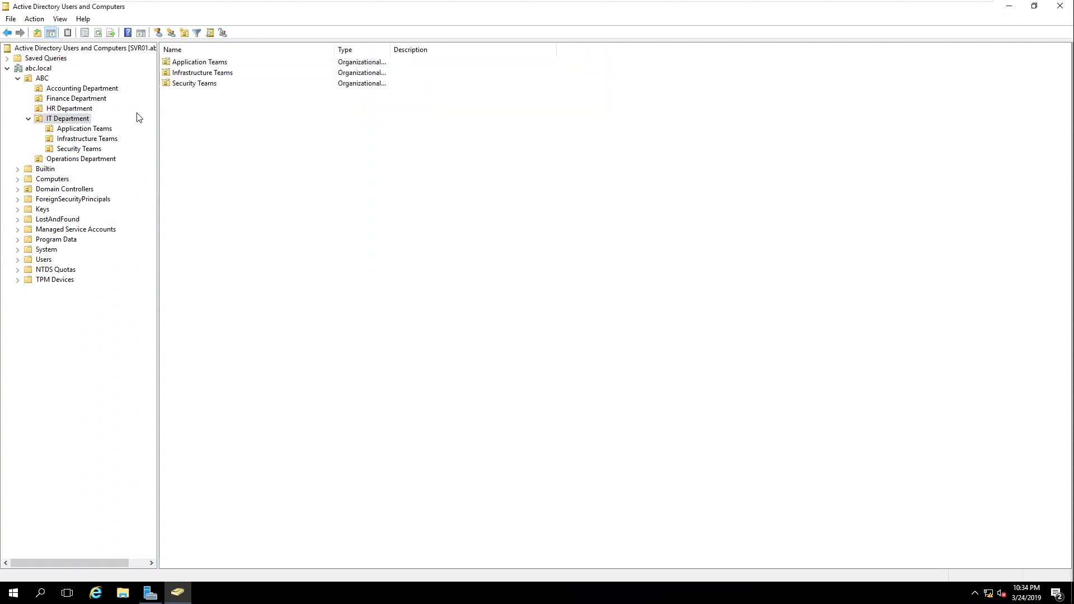
click(87, 129)
click(89, 140)
click(91, 149)
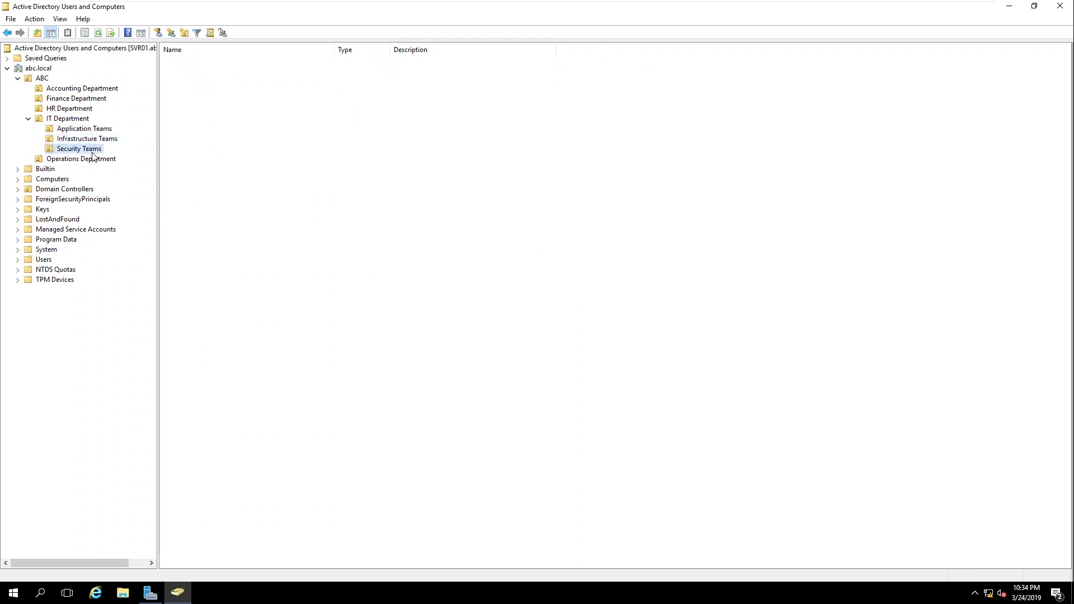
click(76, 120)
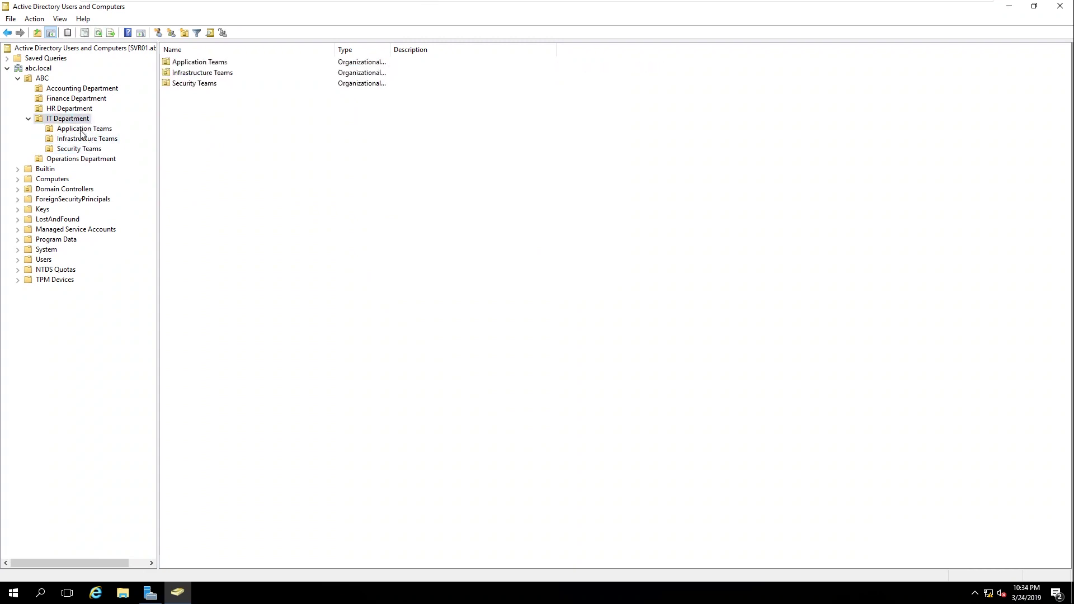
click(81, 129)
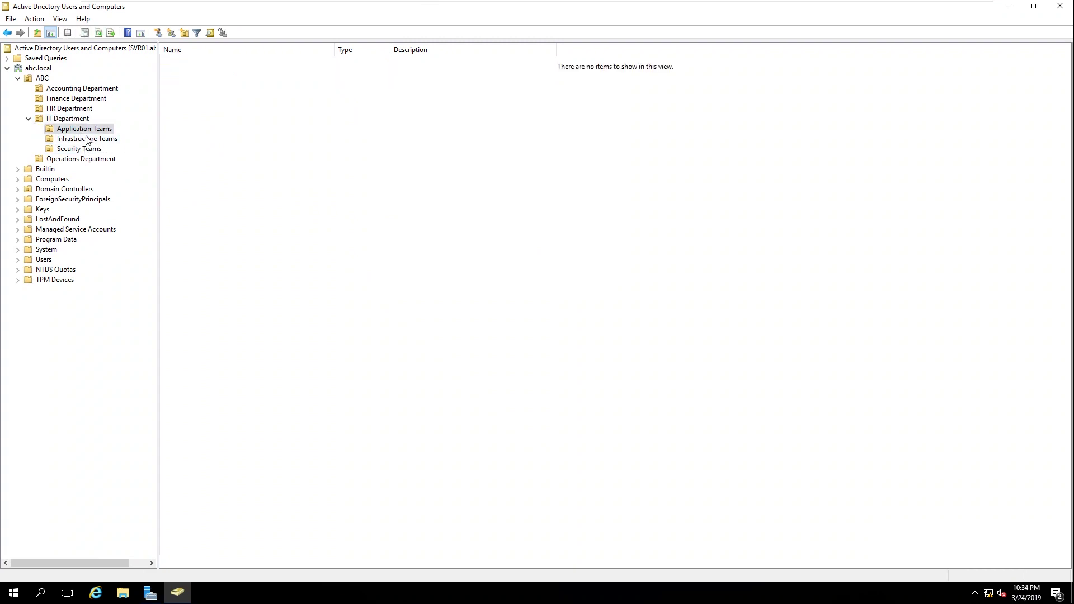
click(79, 138)
click(171, 32)
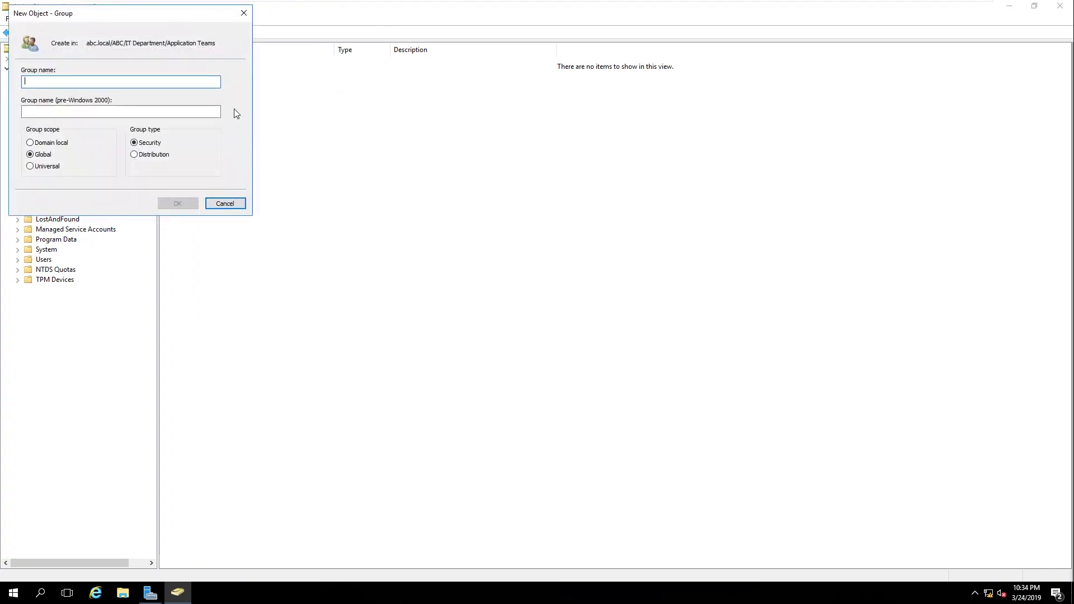
text(G)
key(BackSpace)
text(G-Application)
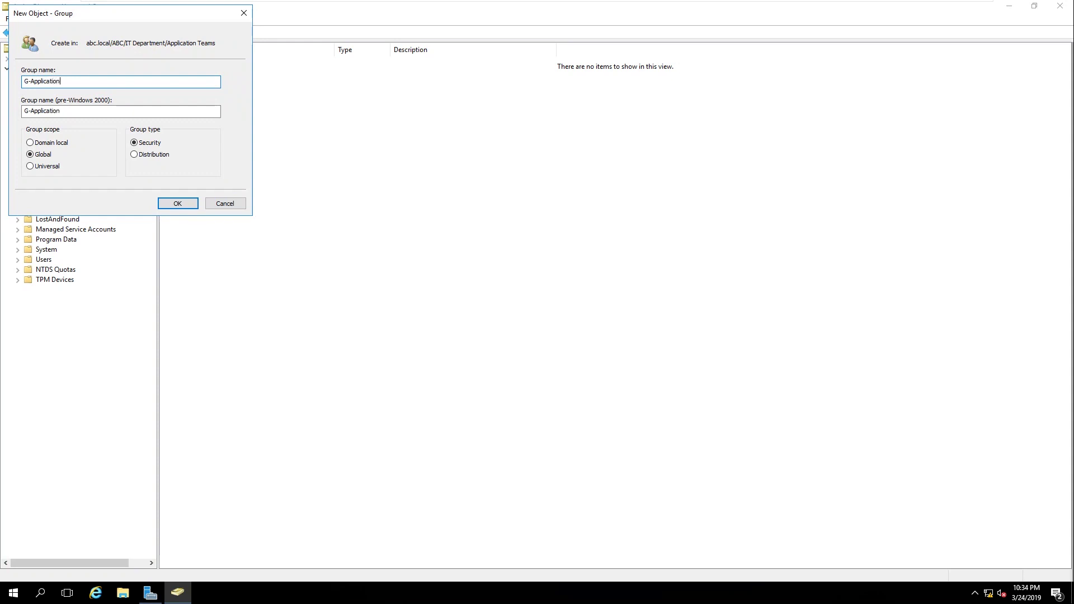
click(180, 207)
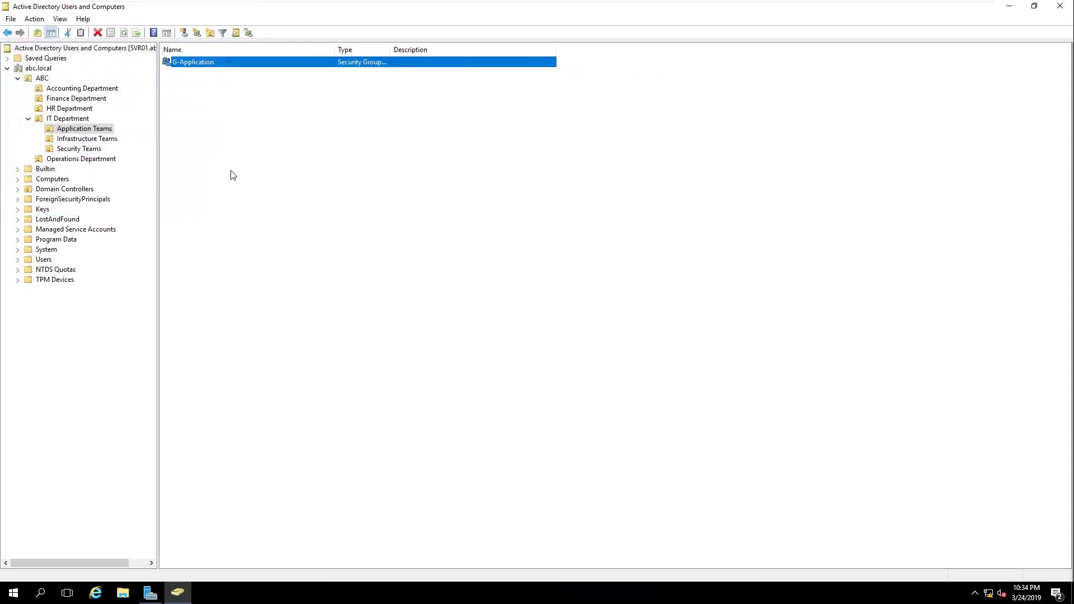
Step: Start a new user in Application Teams with name and logon name UserApplication
click(184, 33)
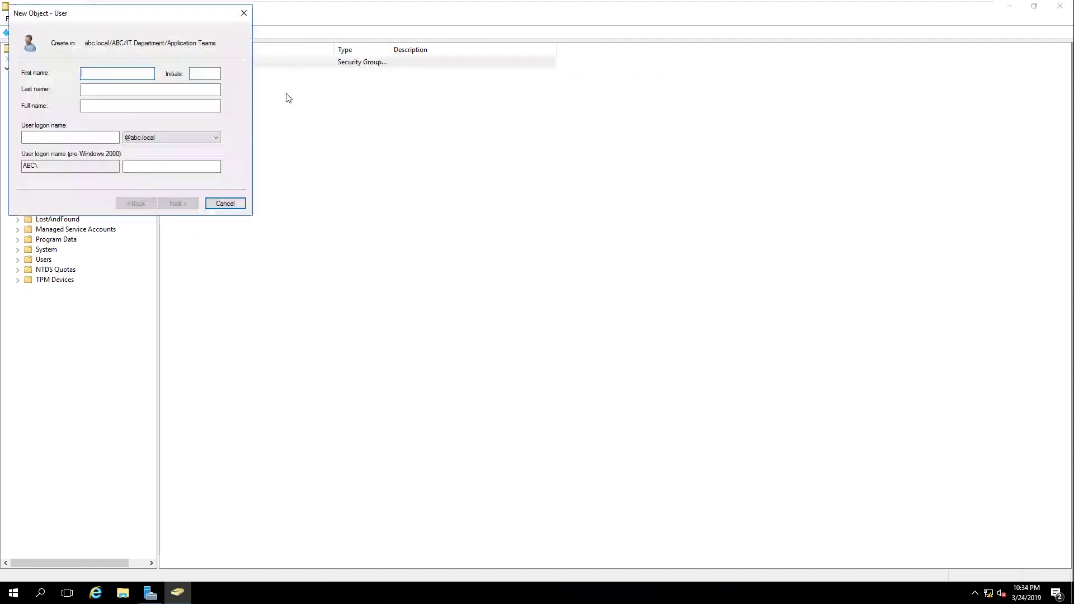
text(UserAppl)
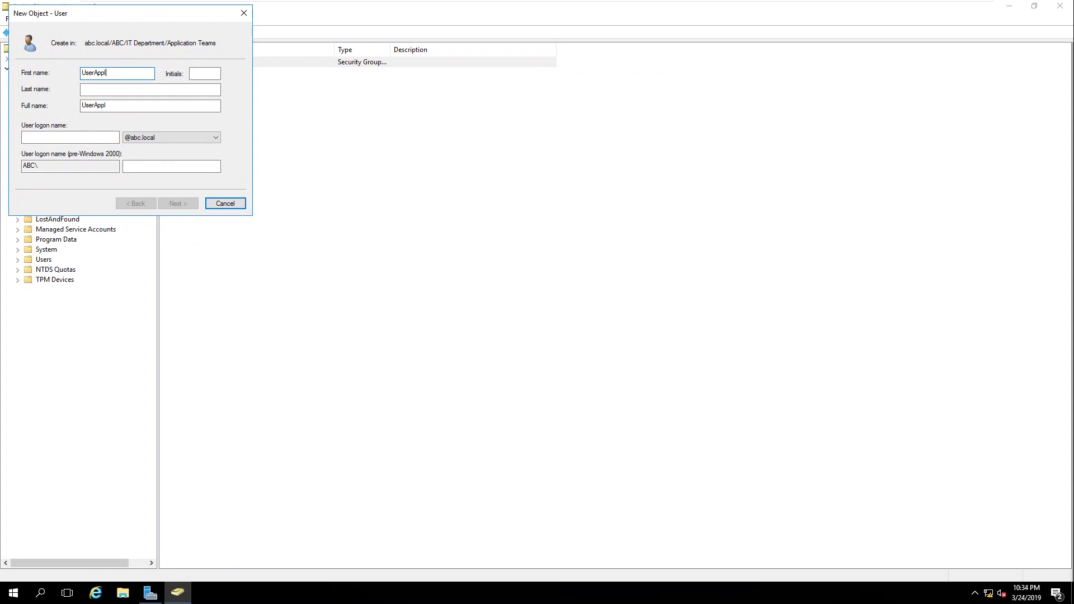
key(Tab)
double_click(112, 74)
key(ctrl+c)
click(72, 137)
key(ctrl+v)
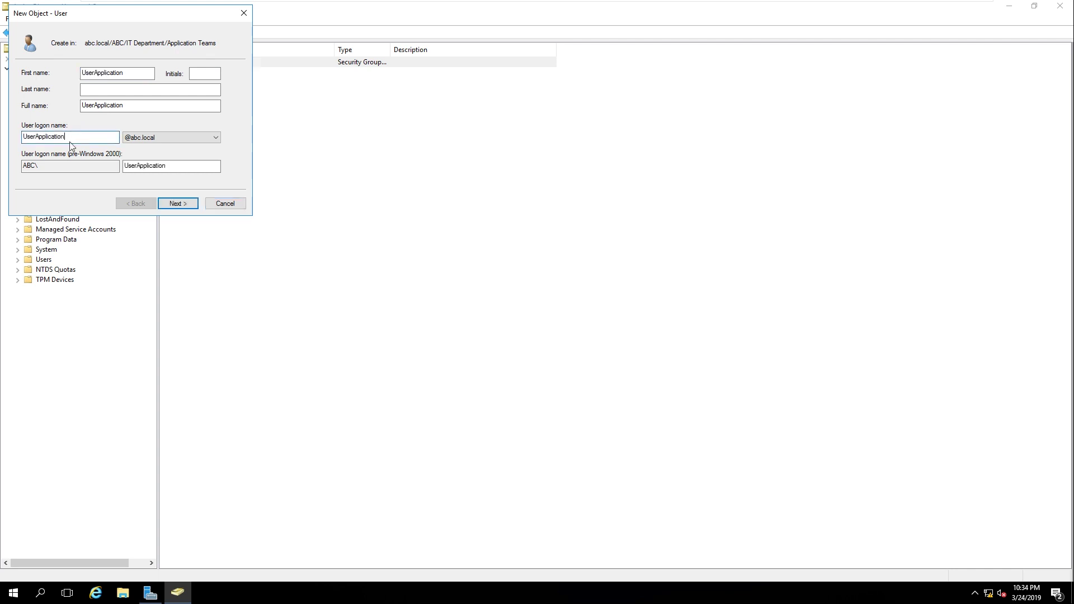
Step: Set UserApplication's password as never expiring and not user-changeable, finish, and view Infrastructure Teams
click(179, 204)
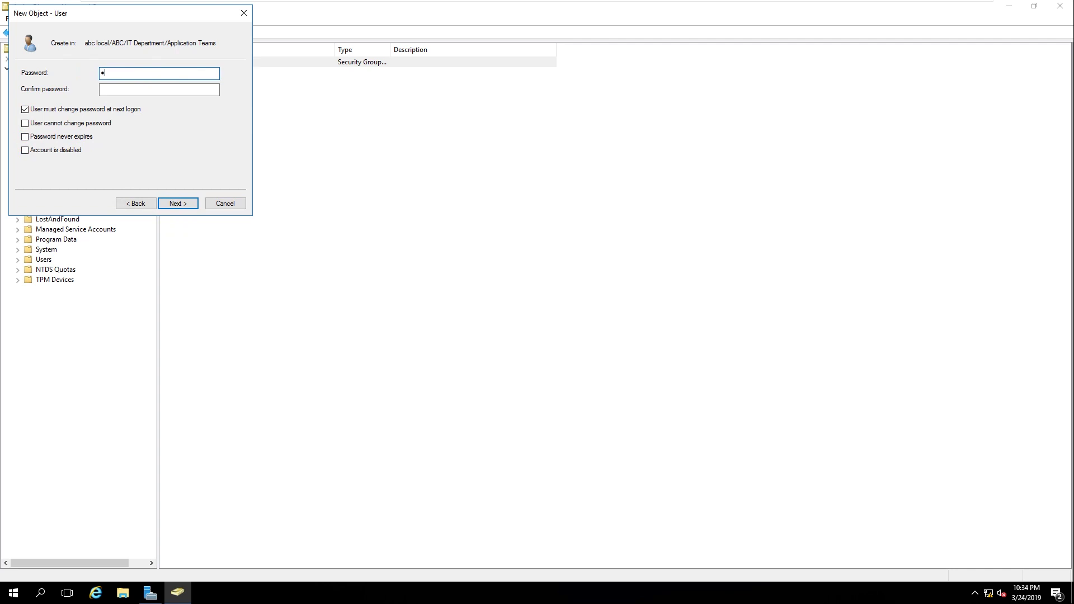
text(••••••)
key(Tab)
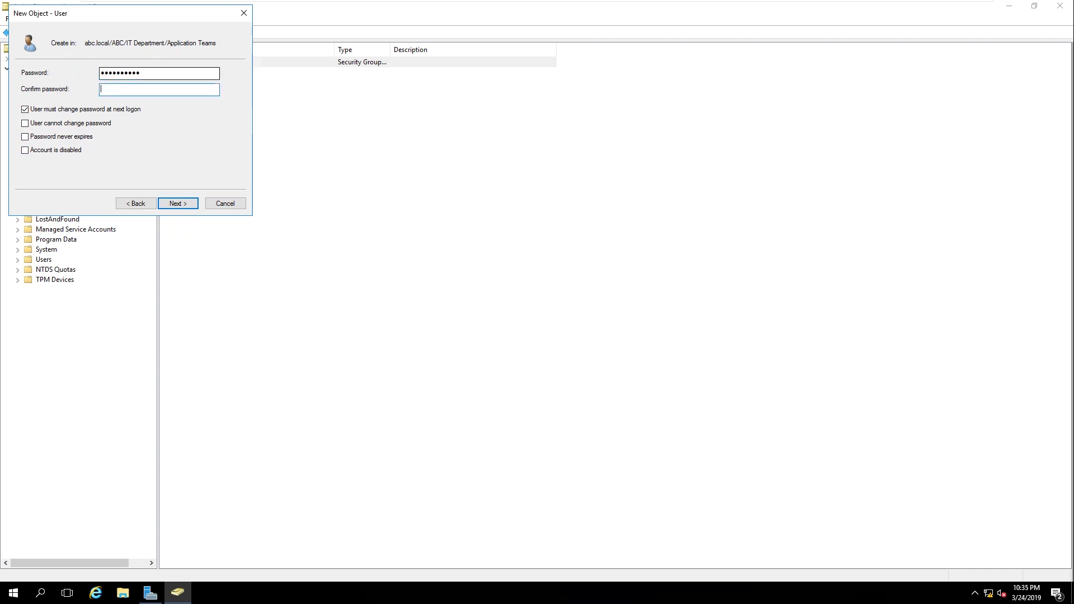
text(••••••••••)
click(33, 110)
click(40, 123)
click(44, 137)
click(184, 206)
click(185, 206)
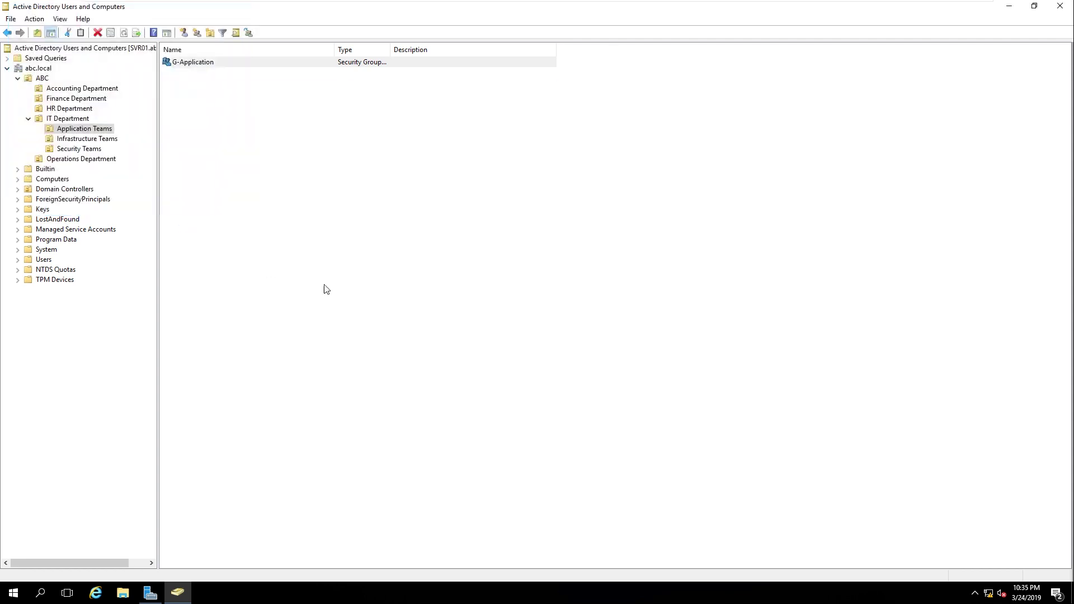
click(95, 140)
Step: Create the security group G-Infra in Infrastructure Teams
click(171, 32)
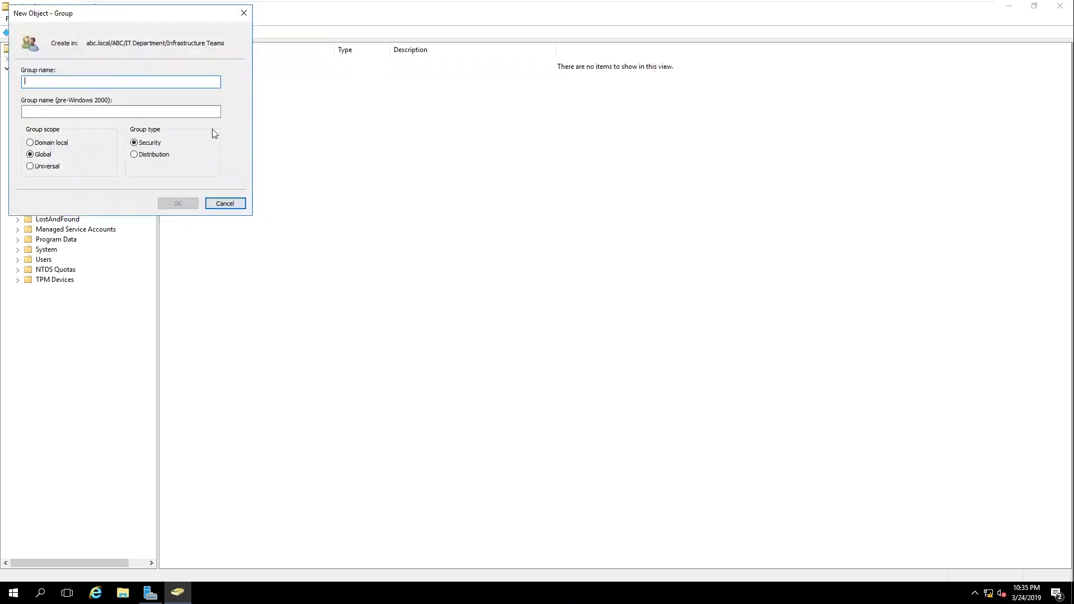
text(G)
text(_)
text(Infra)
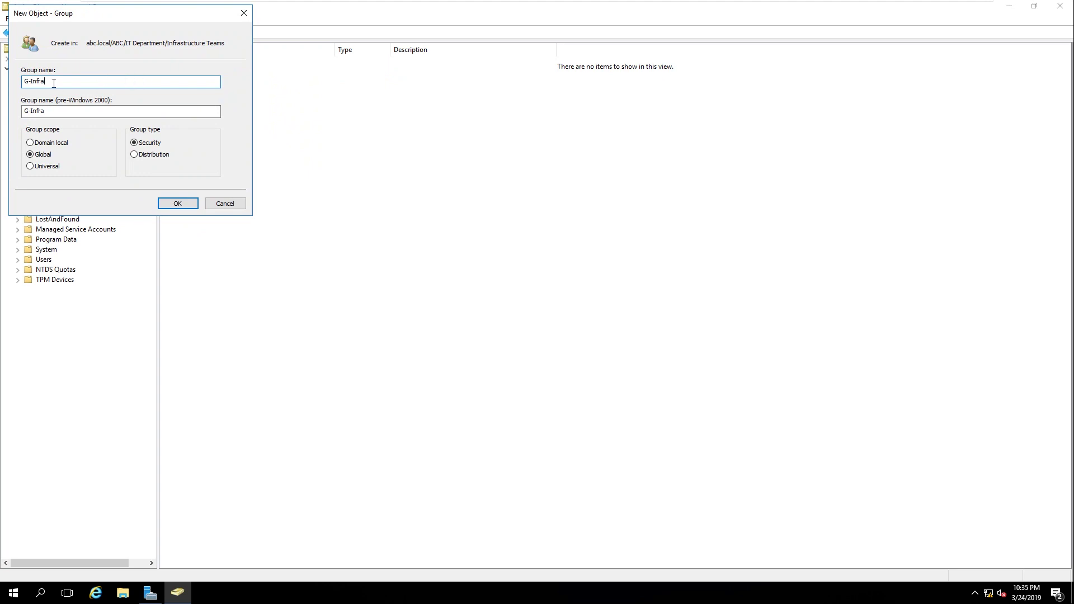
drag(54, 83, 22, 82)
click(177, 204)
click(177, 205)
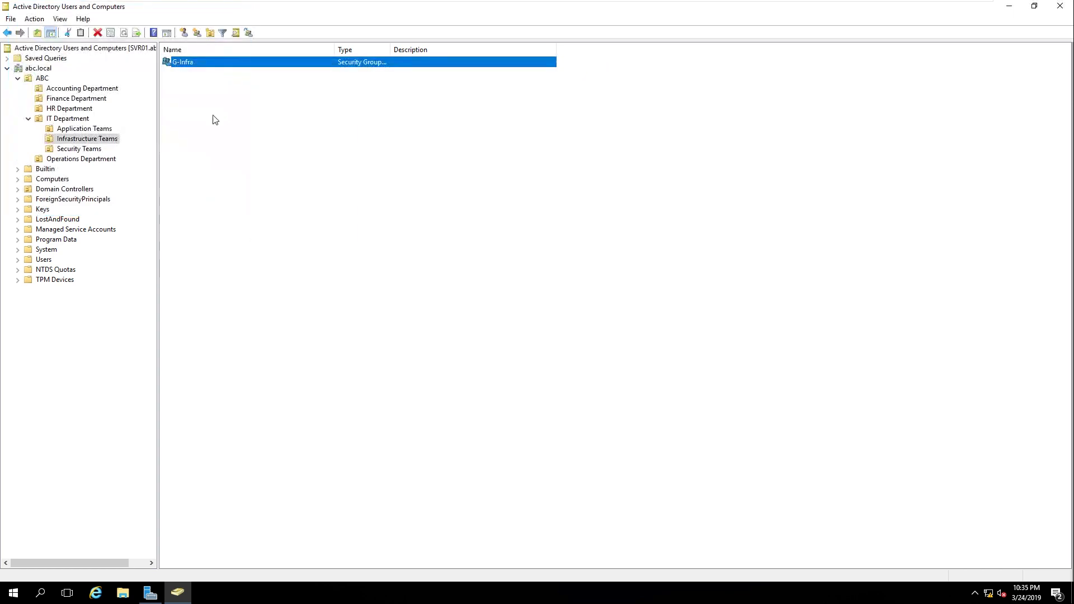
Step: Start a new user in Infrastructure Teams with first name and logon name UserInfra
click(183, 33)
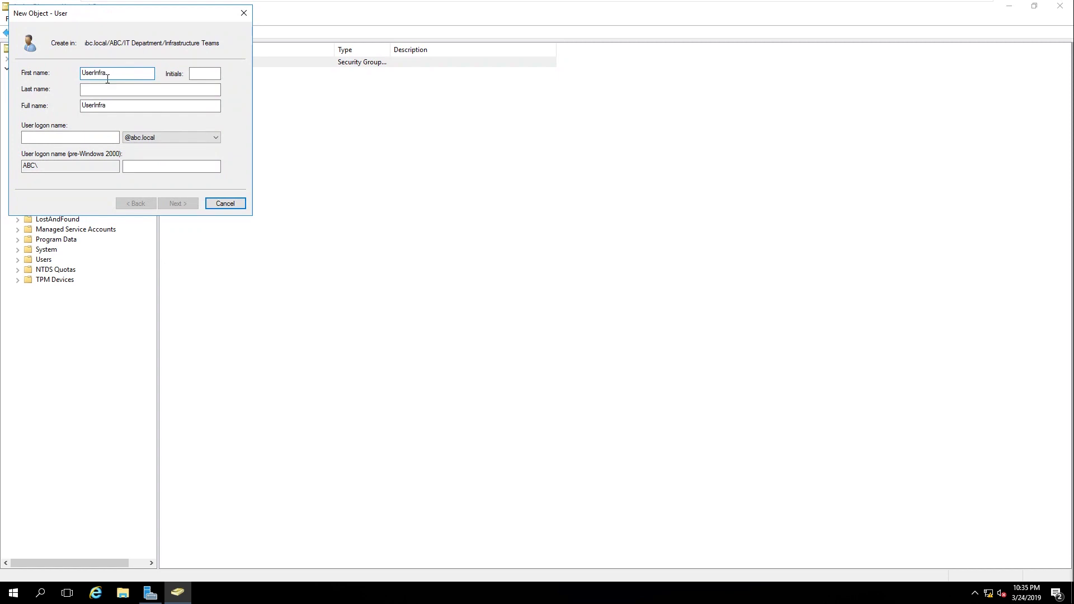
key(ctrl+a)
key(ctrl+c)
click(75, 136)
key(ctrl+v)
Step: Set UserInfra's password as never expiring and not user-changeable, finish, and view Security Teams
click(178, 204)
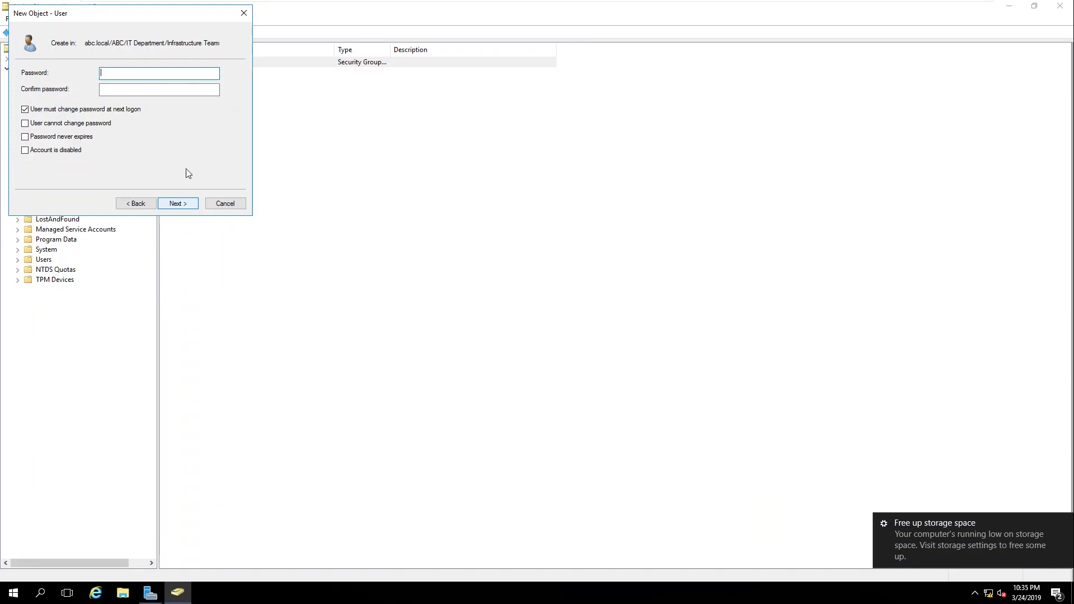
click(51, 110)
click(52, 123)
click(55, 138)
click(131, 75)
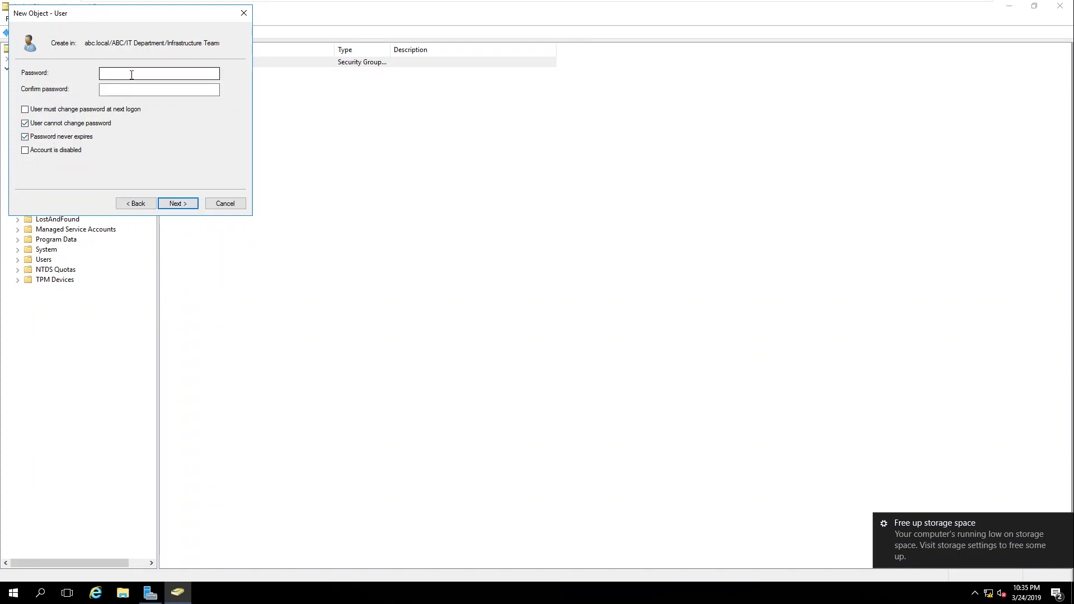
text(••••••••••)
key(Tab)
text(••••••••••)
click(179, 204)
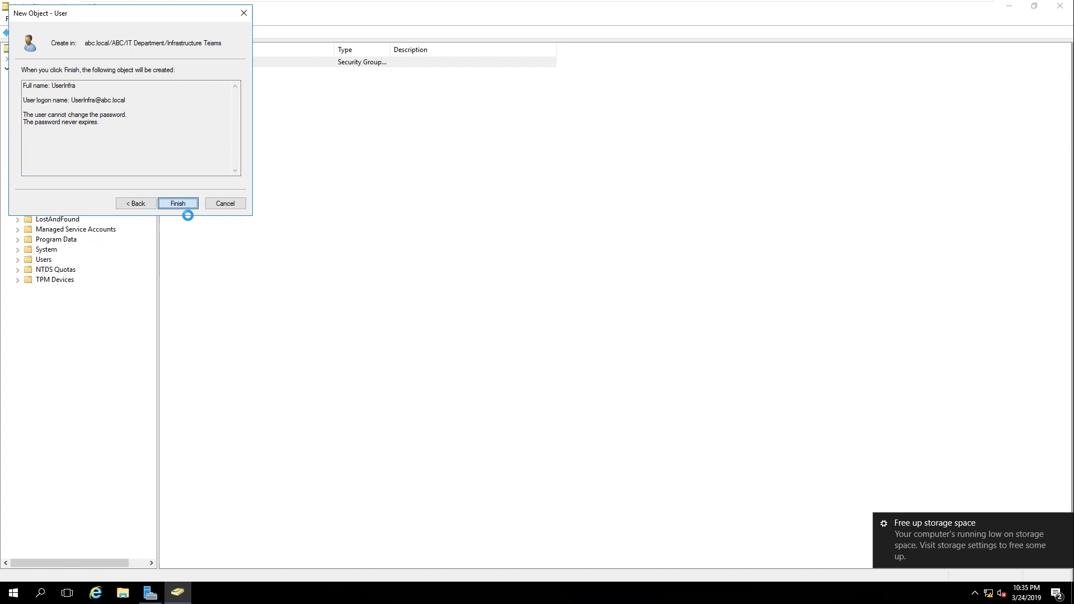
click(178, 203)
click(89, 149)
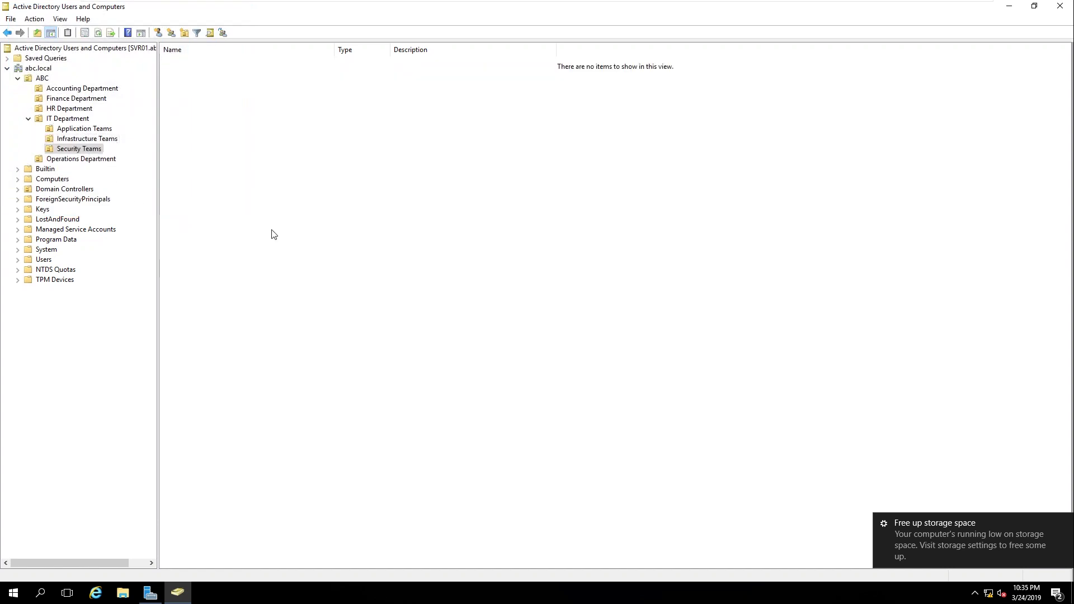
Step: Create the G-Security group in the Security Teams OU
click(171, 33)
text(G)
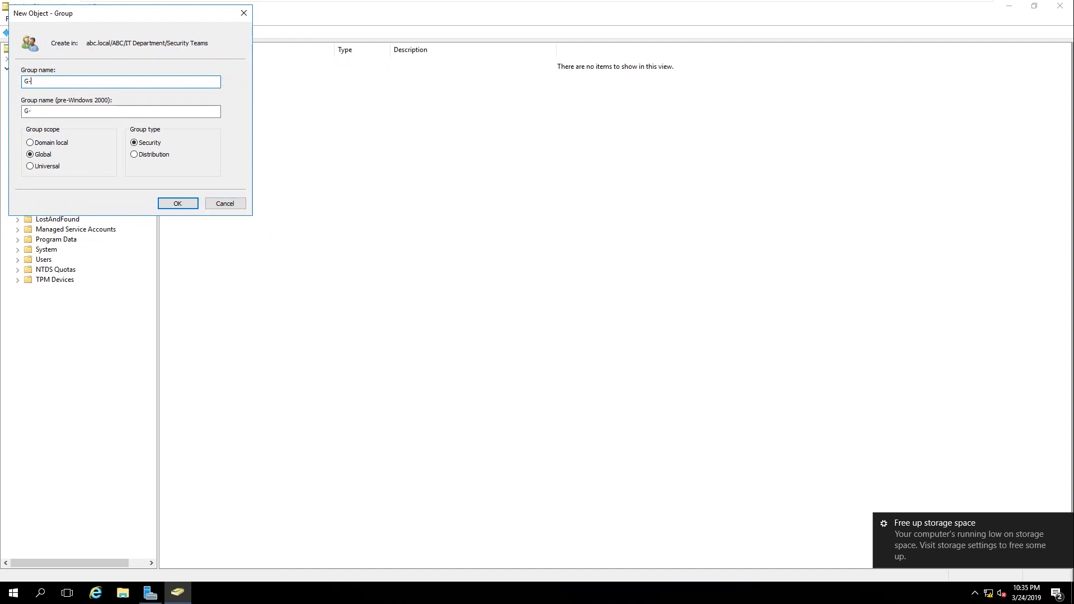
text(-Security)
drag(62, 81, 10, 78)
key(ctrl+c)
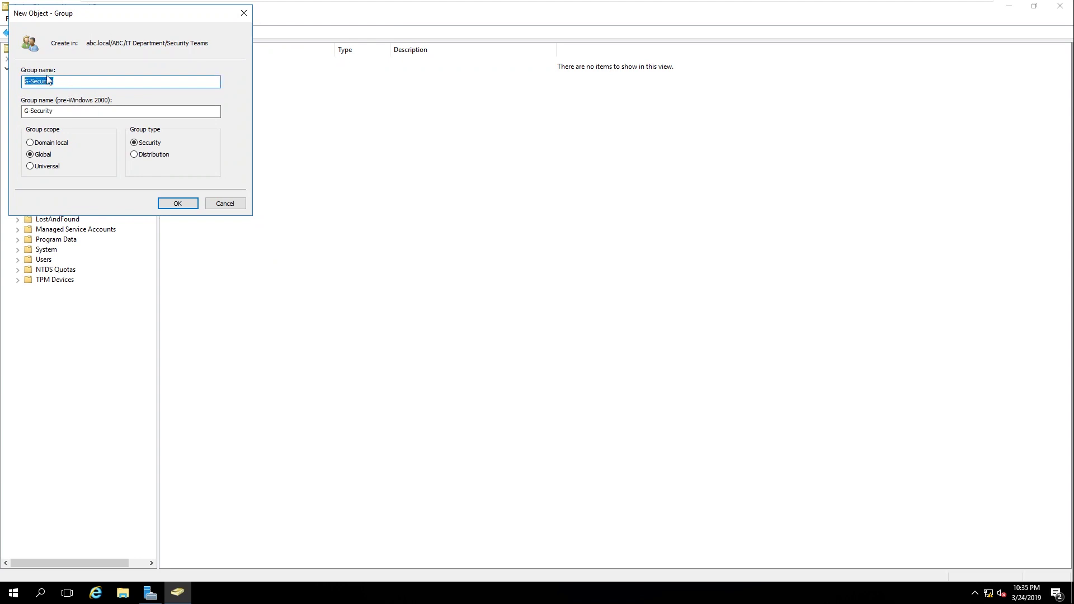
click(177, 204)
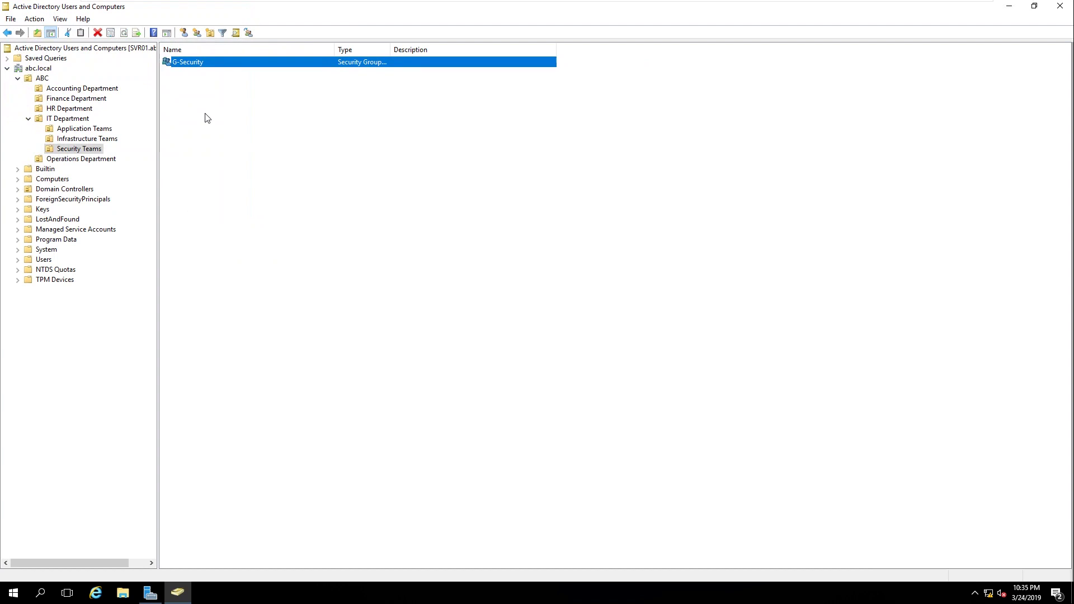
Step: Start a new user named UserSecurity, with the same first name and logon name
click(185, 32)
key(ctrl+v)
drag(91, 73, 38, 81)
text(User)
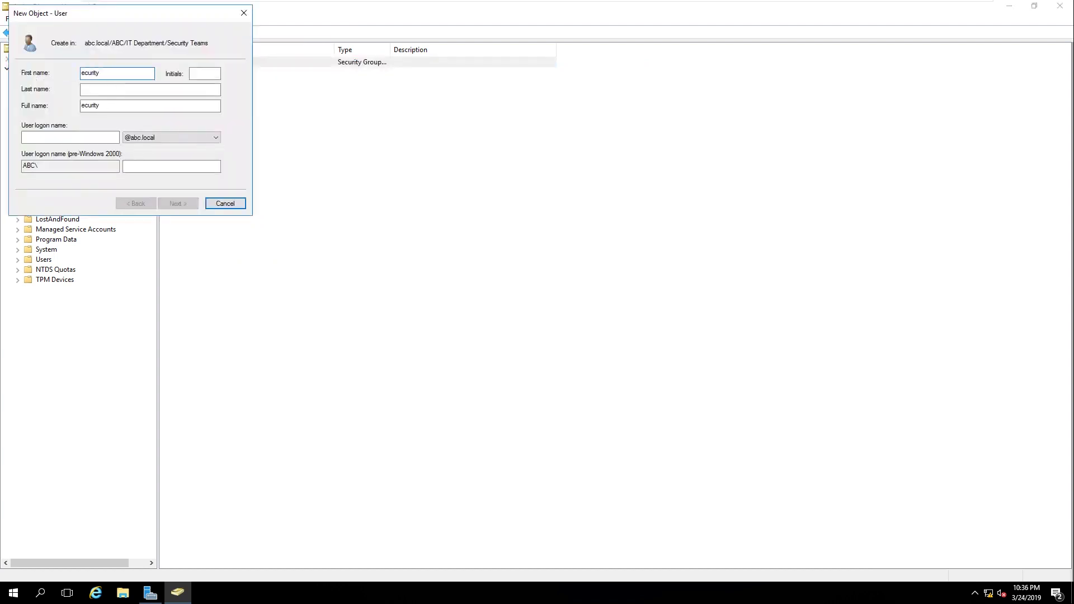
text(S)
drag(118, 73, 17, 77)
key(ctrl+c)
click(77, 134)
key(ctrl+v)
click(178, 203)
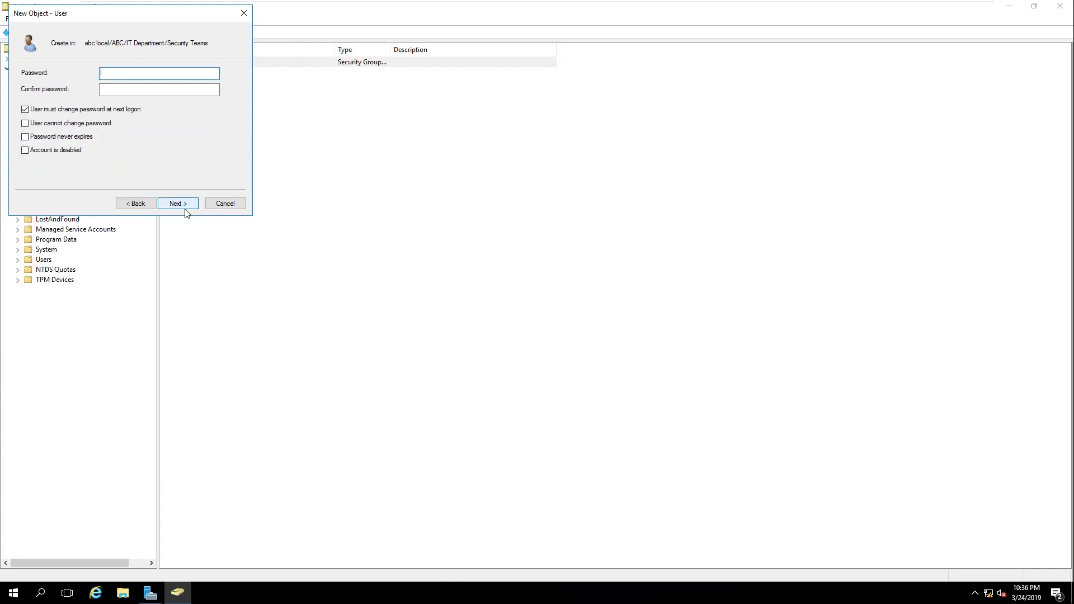
Step: Make the password unchangeable and never-expiring, enter a password, and finish creating UserSecurity
click(71, 124)
click(74, 137)
click(133, 73)
text(••••••)
key(Tab)
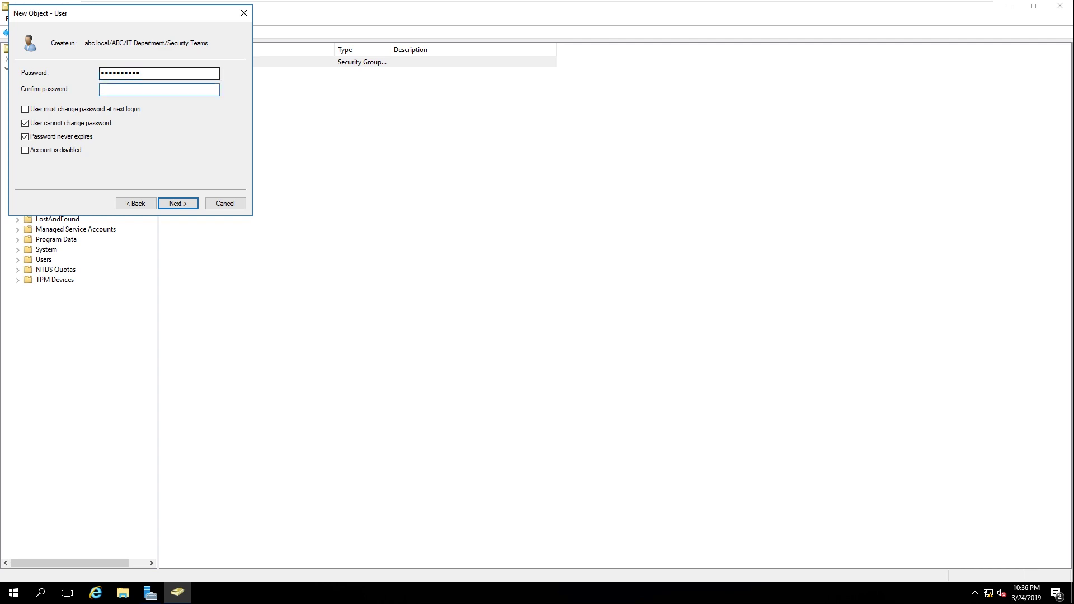
text(••••••••••)
click(173, 206)
click(175, 205)
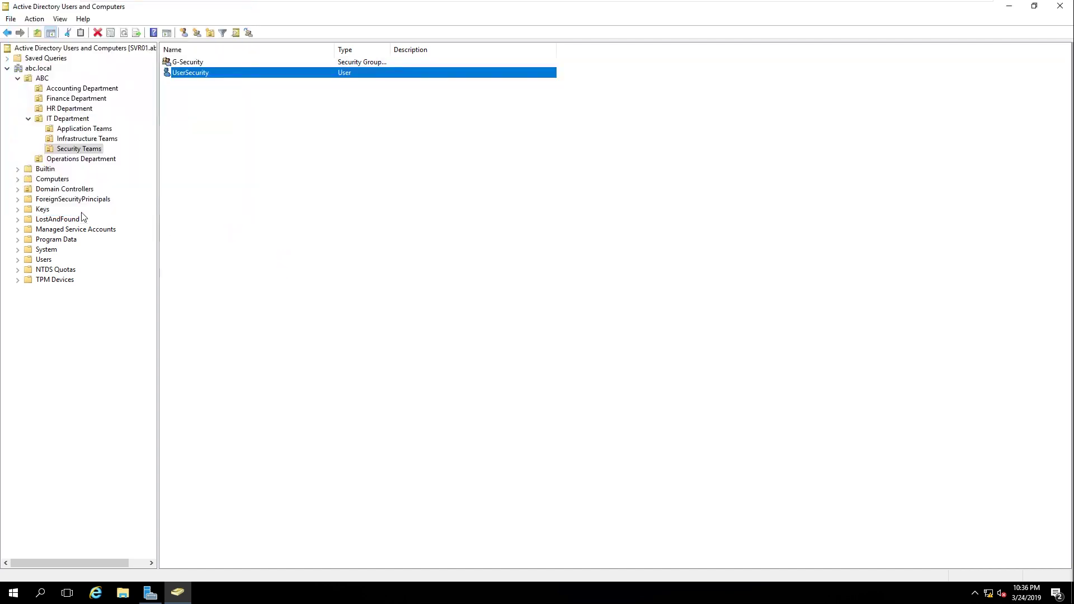
Step: Create the G-Operations group in Operations Department
click(79, 159)
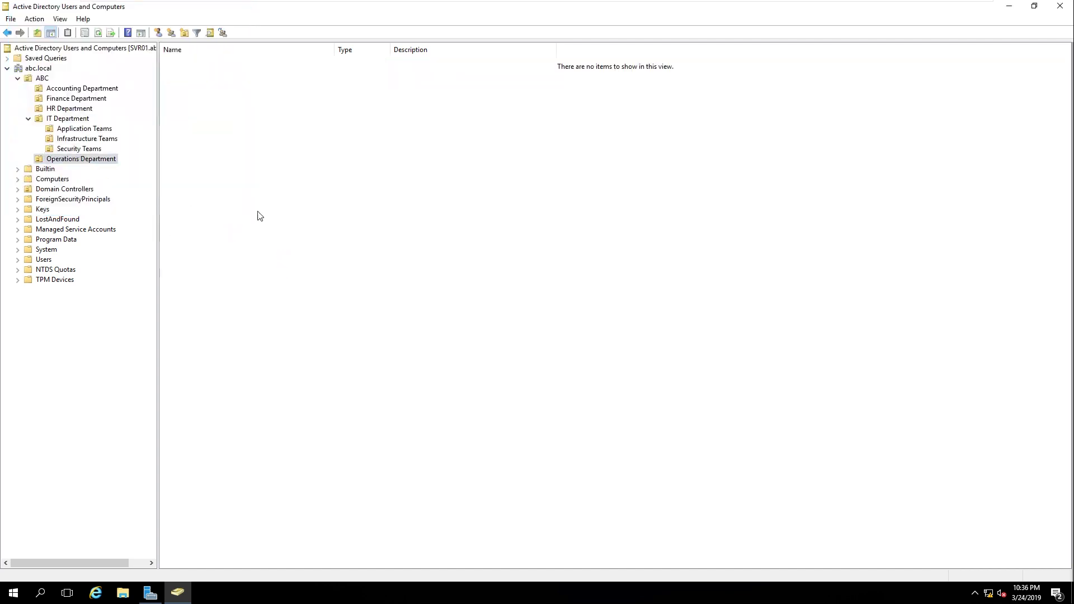
click(171, 37)
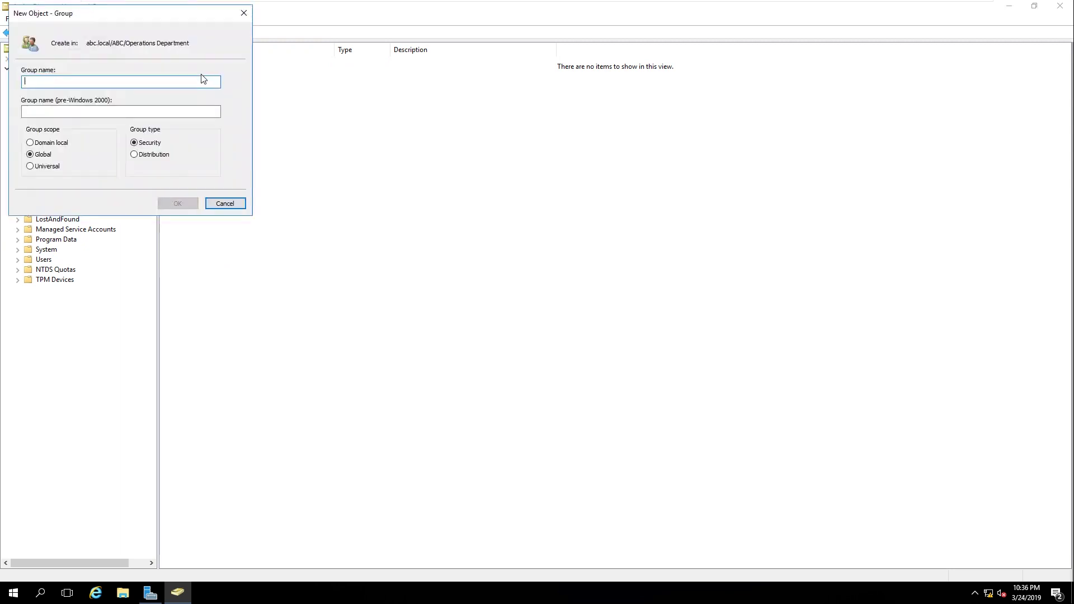
text(G_-)
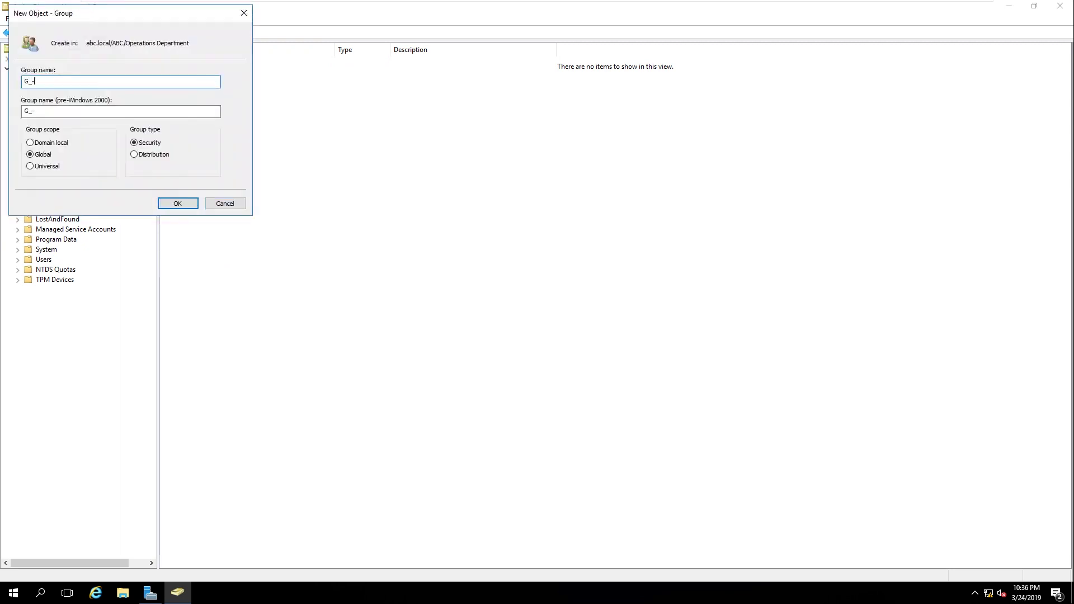
text(Operations)
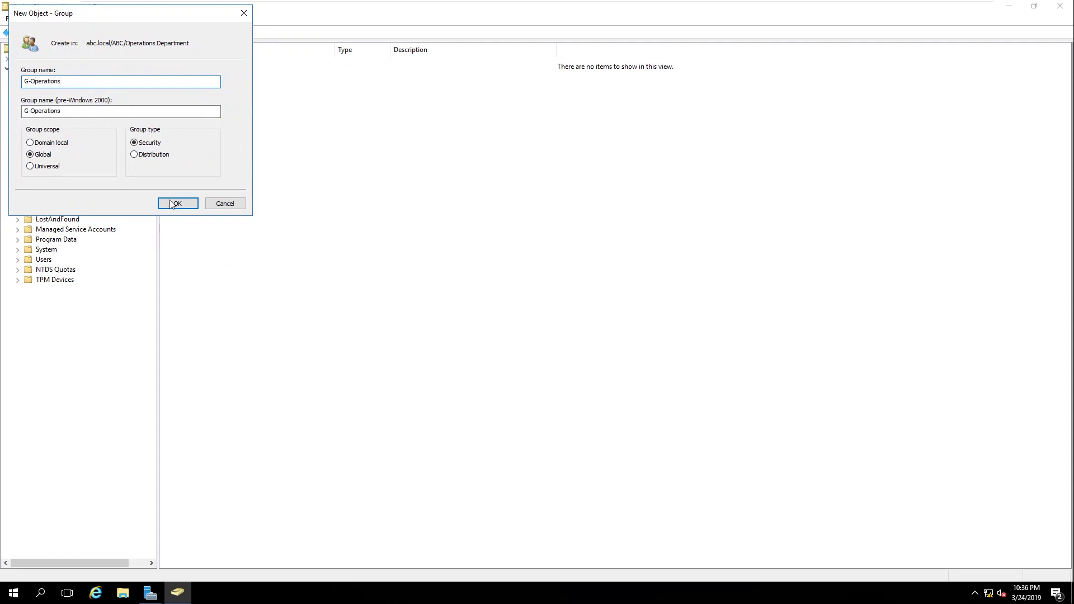
click(175, 205)
Step: Start a new user with first name UserOp, reused as the logon name
click(184, 32)
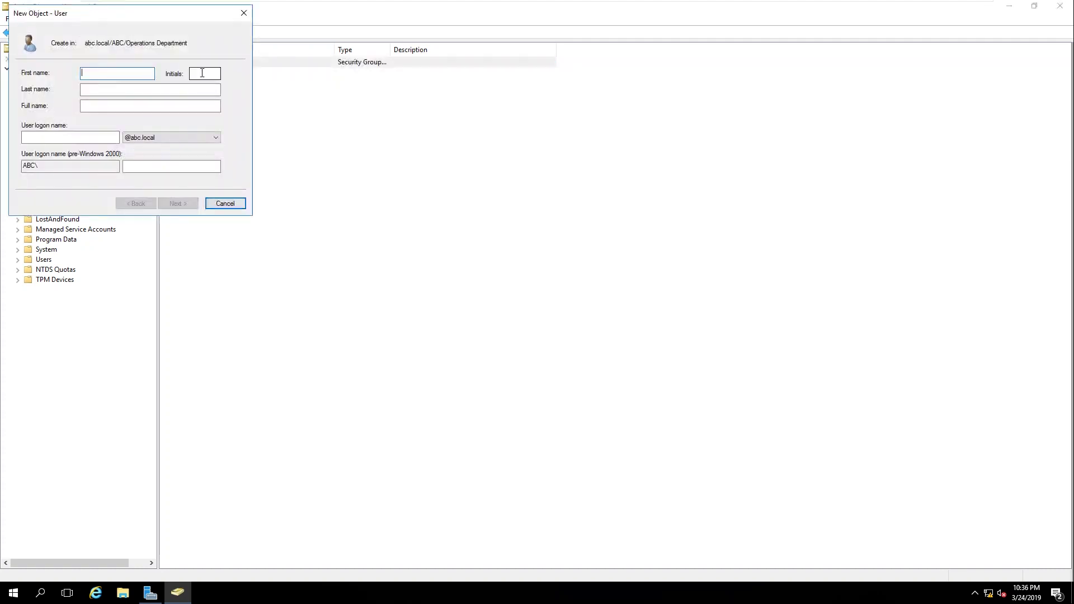
text(UserOperation)
drag(144, 73, 3, 70)
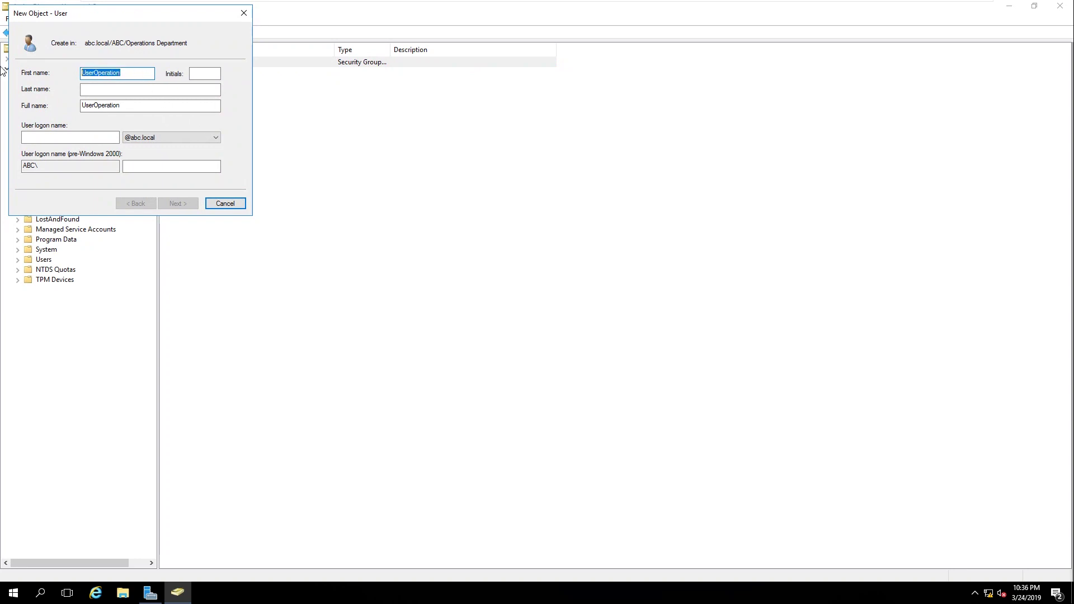
key(ctrl+c)
click(71, 137)
key(ctrl+v)
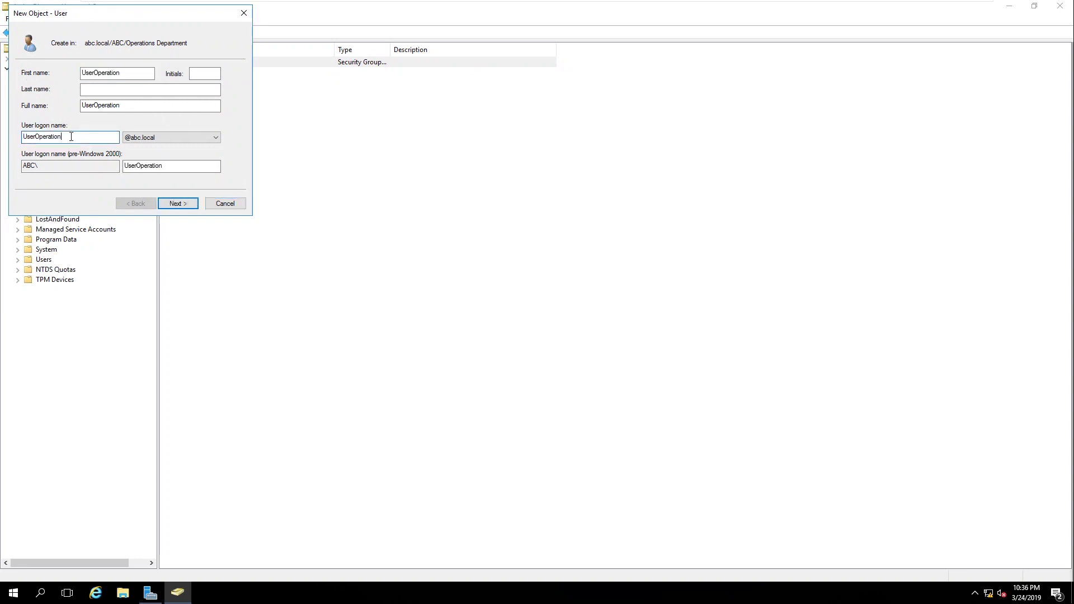
click(187, 207)
Step: Make the password unchangeable and never-expiring, enter and confirm a password, and finish UserOperation
click(48, 107)
click(49, 124)
click(59, 138)
click(115, 72)
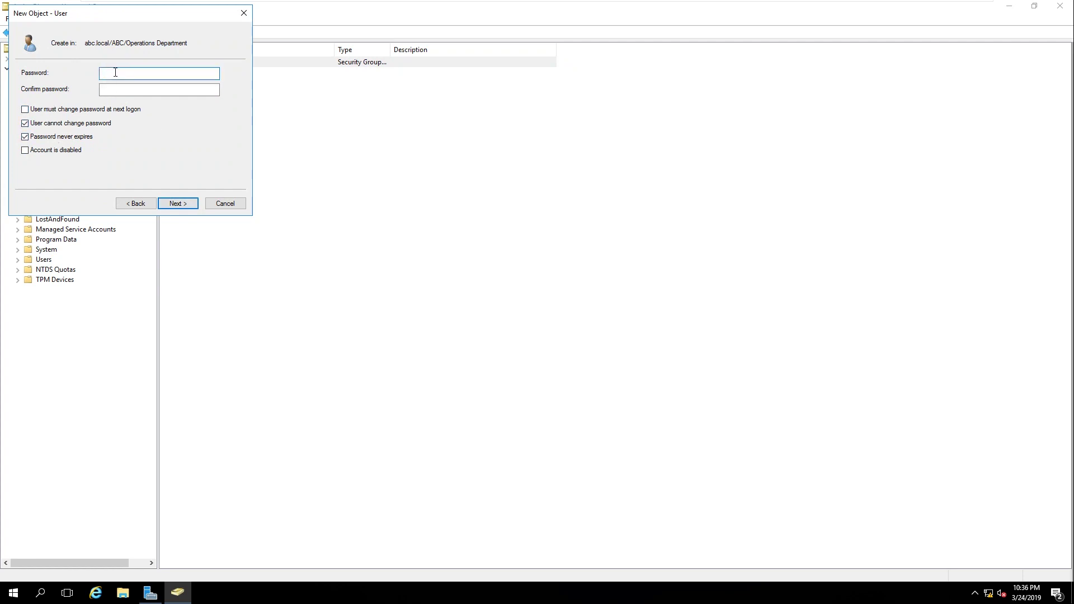
text(••••••••••)
key(Tab)
text(•••)
key(BackSpace)
key(BackSpace)
key(BackSpace)
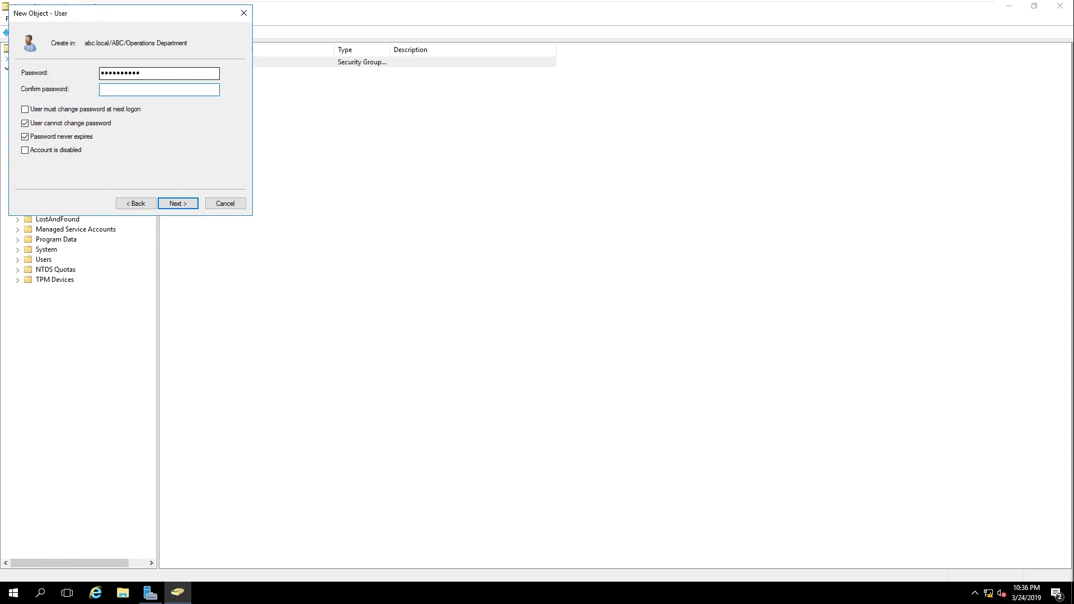
text(••••••••••)
click(178, 204)
click(183, 205)
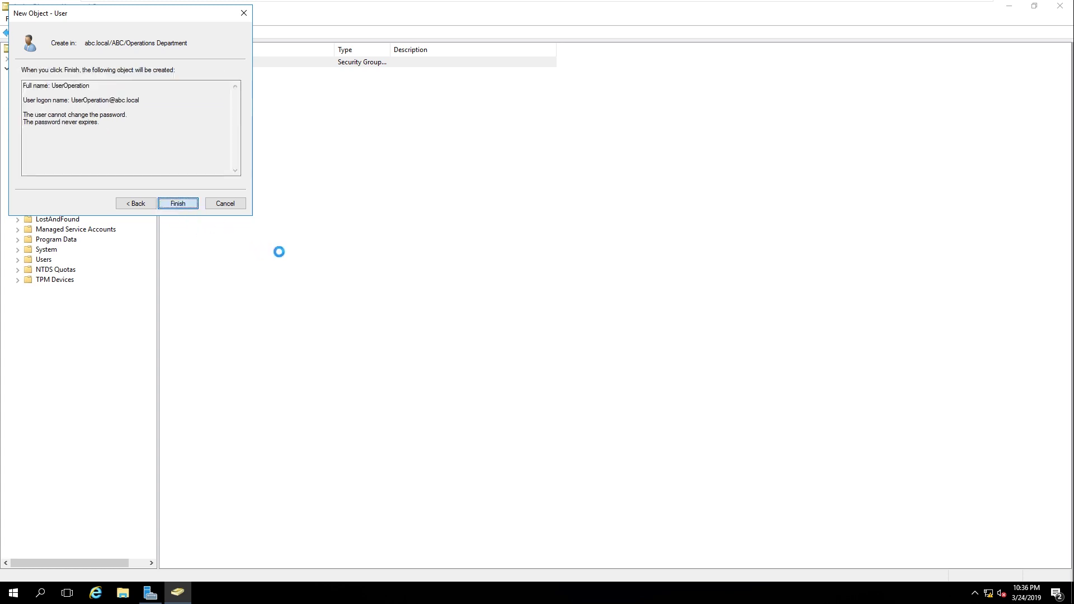
right_click(175, 106)
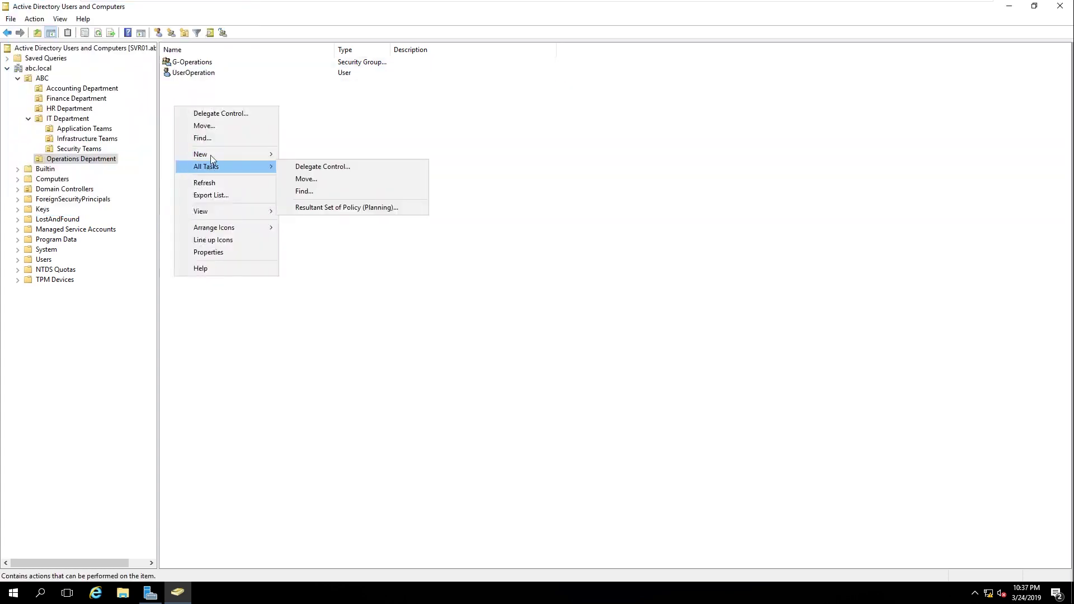
Step: Refresh Operations and Accounting Department listings and select UserAccount
click(217, 187)
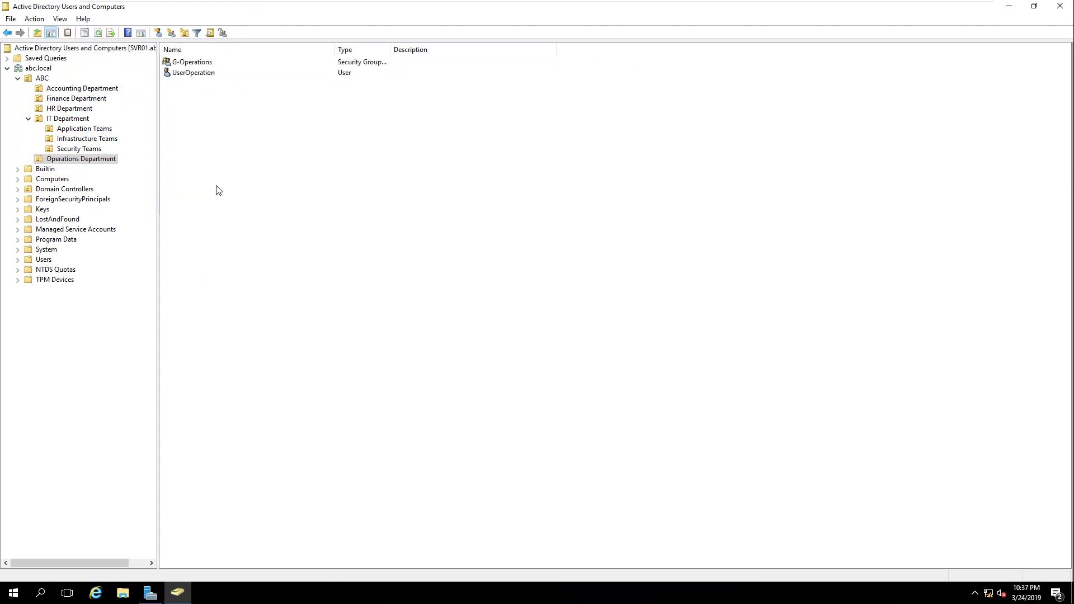
click(59, 90)
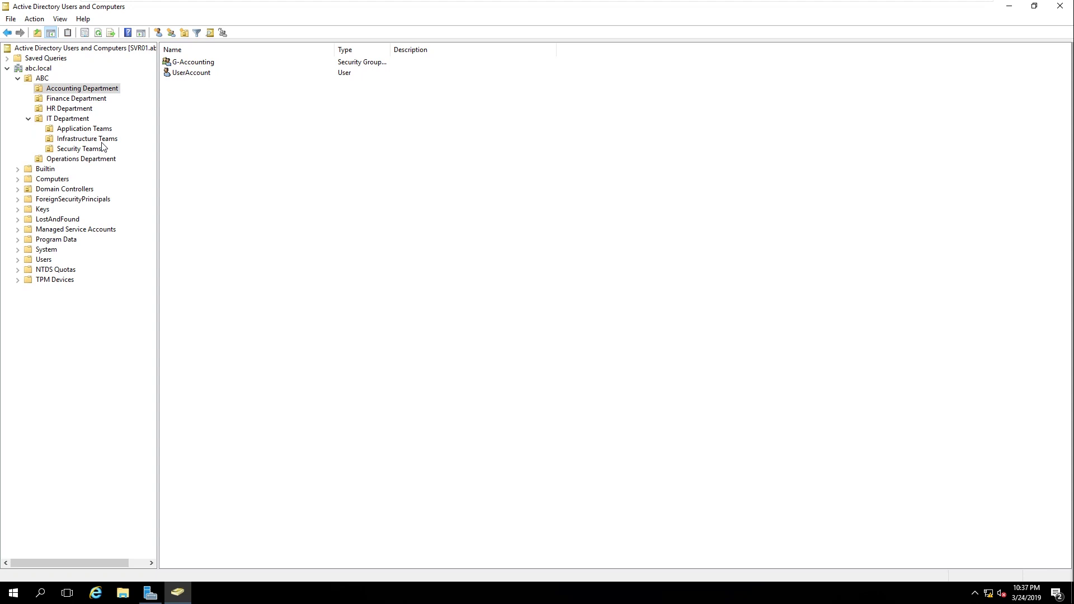
click(208, 74)
right_click(183, 106)
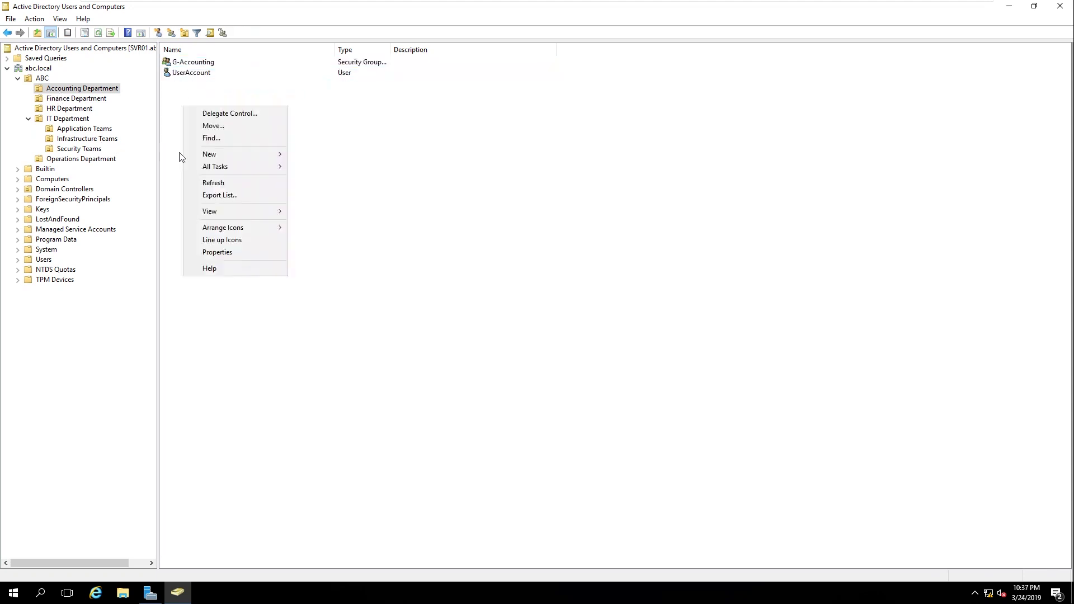
click(212, 183)
click(198, 73)
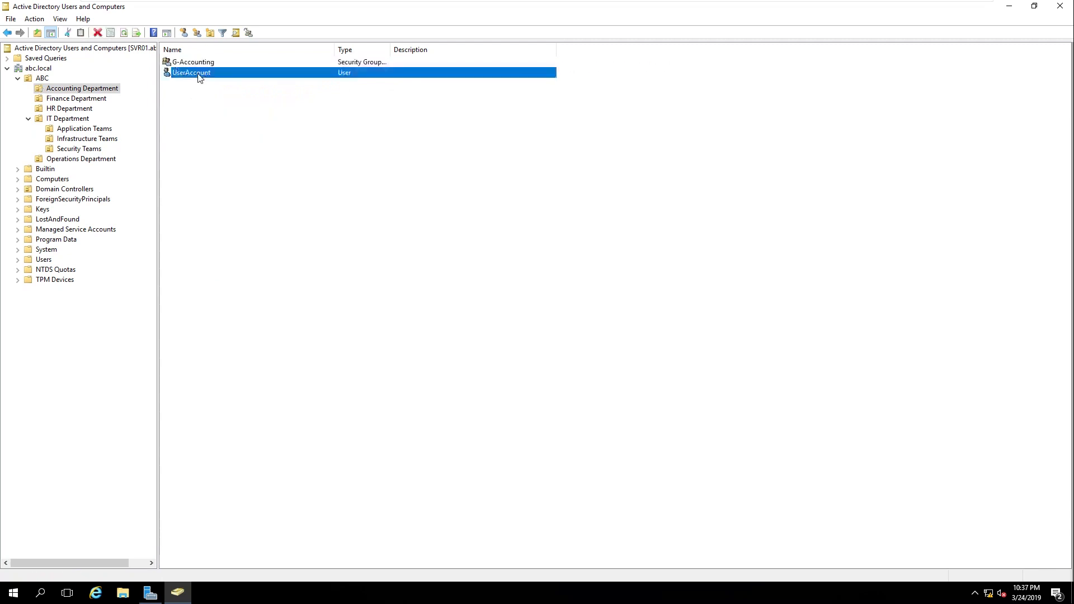
click(193, 63)
click(195, 74)
click(176, 96)
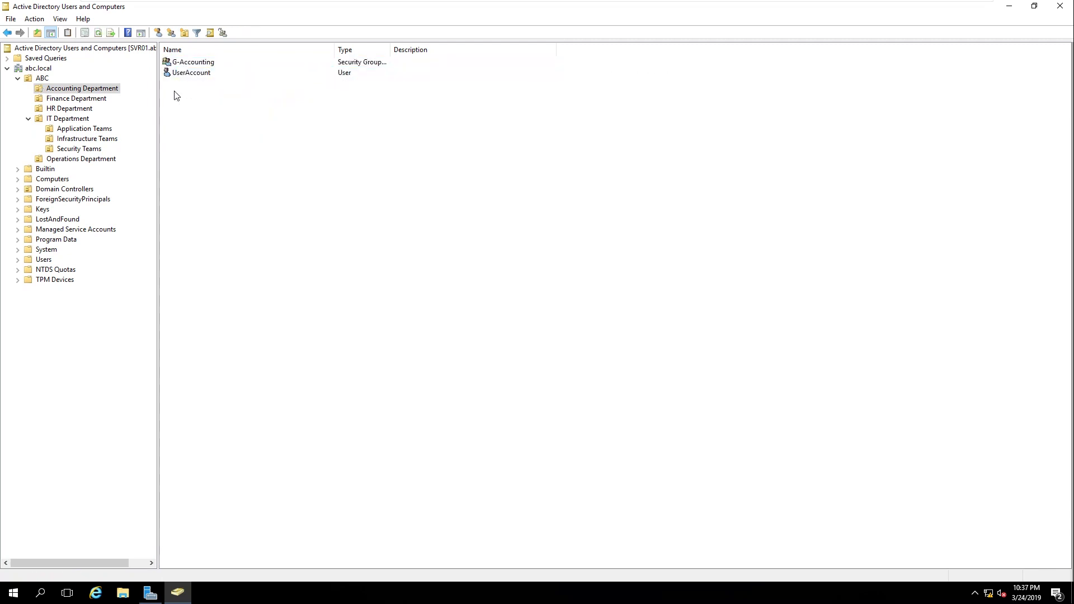
right_click(174, 91)
click(201, 167)
click(183, 75)
right_click(183, 75)
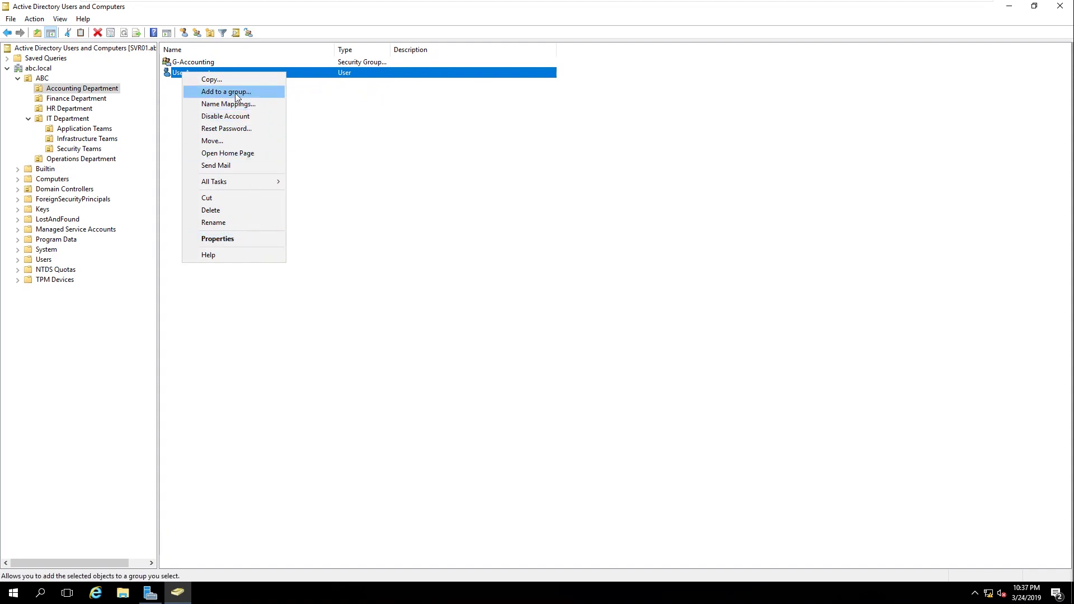
Step: Add UserAccount to G-Accounting from its Member Of properties
click(241, 239)
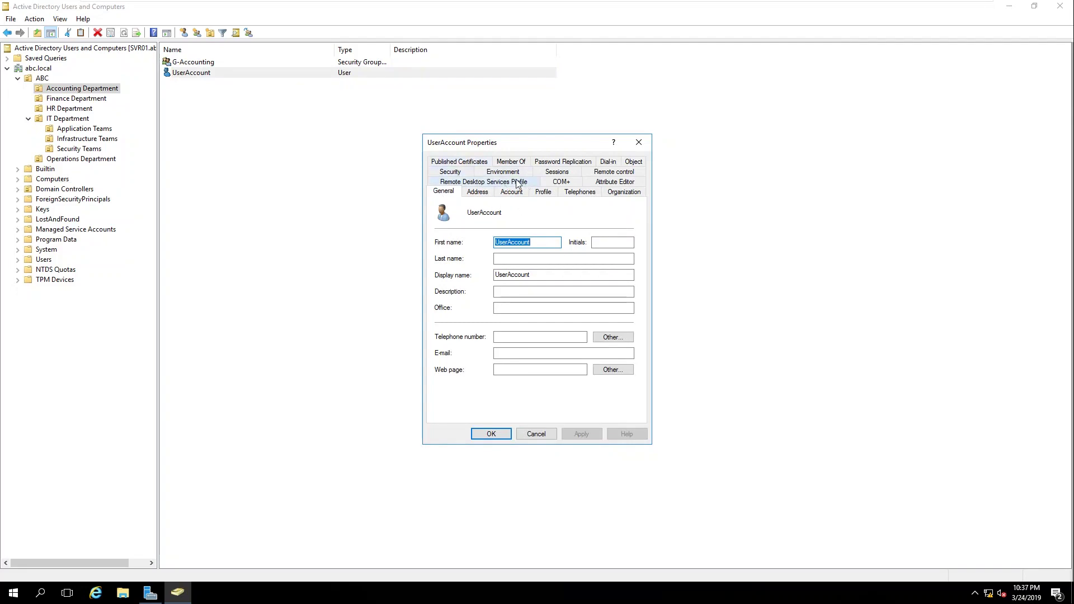
click(510, 163)
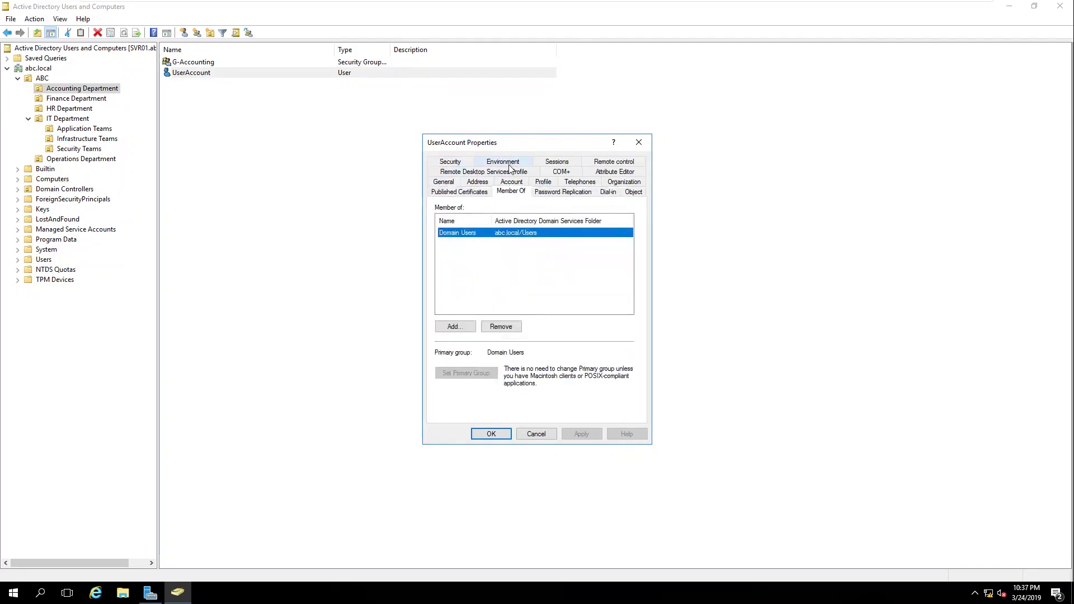
click(460, 328)
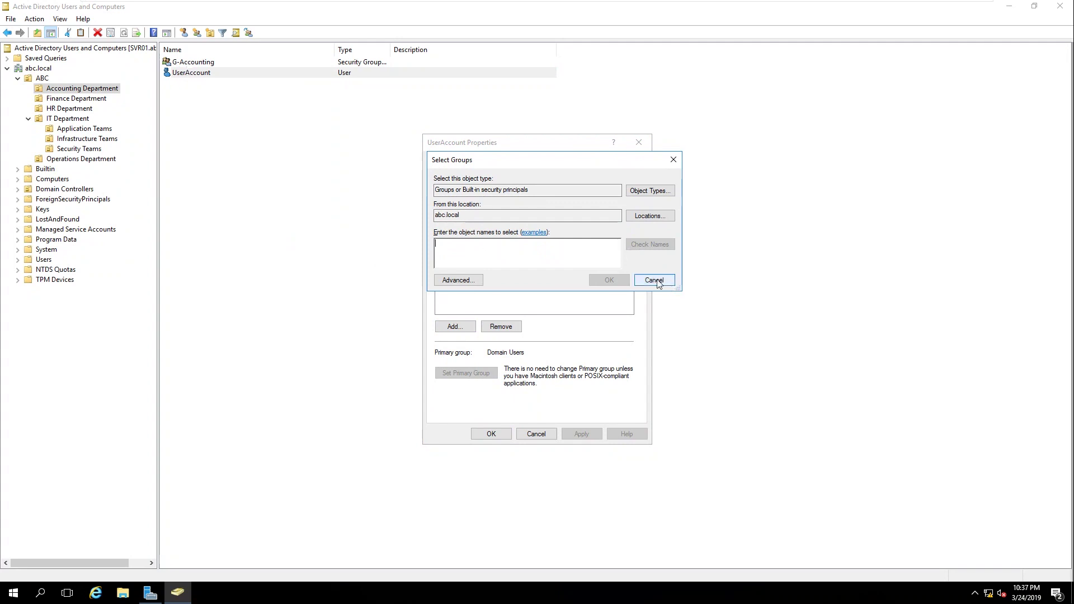
text(G)
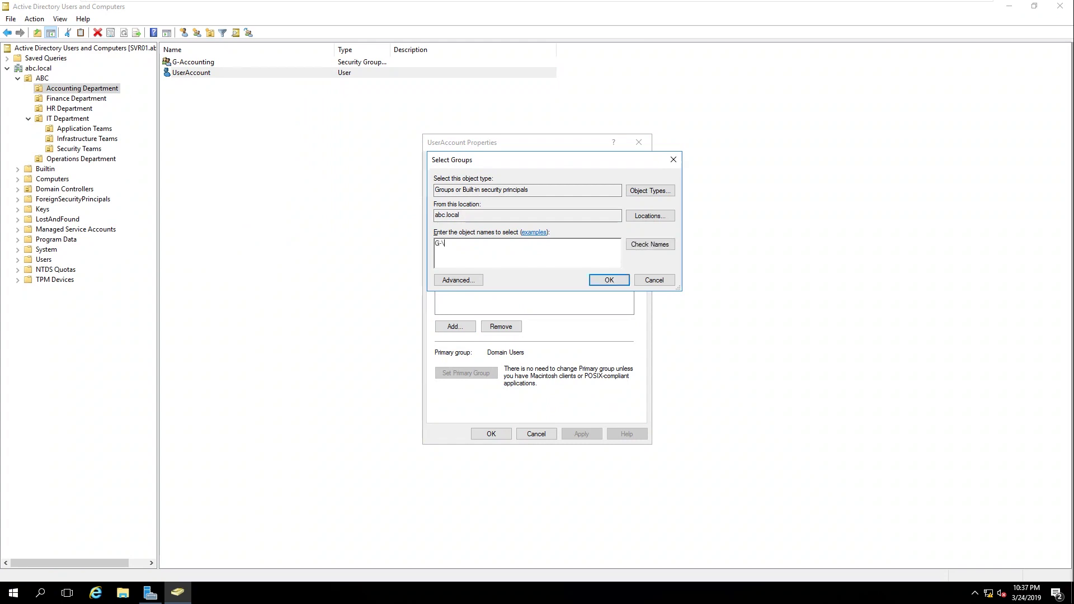
text(-Ac)
click(632, 246)
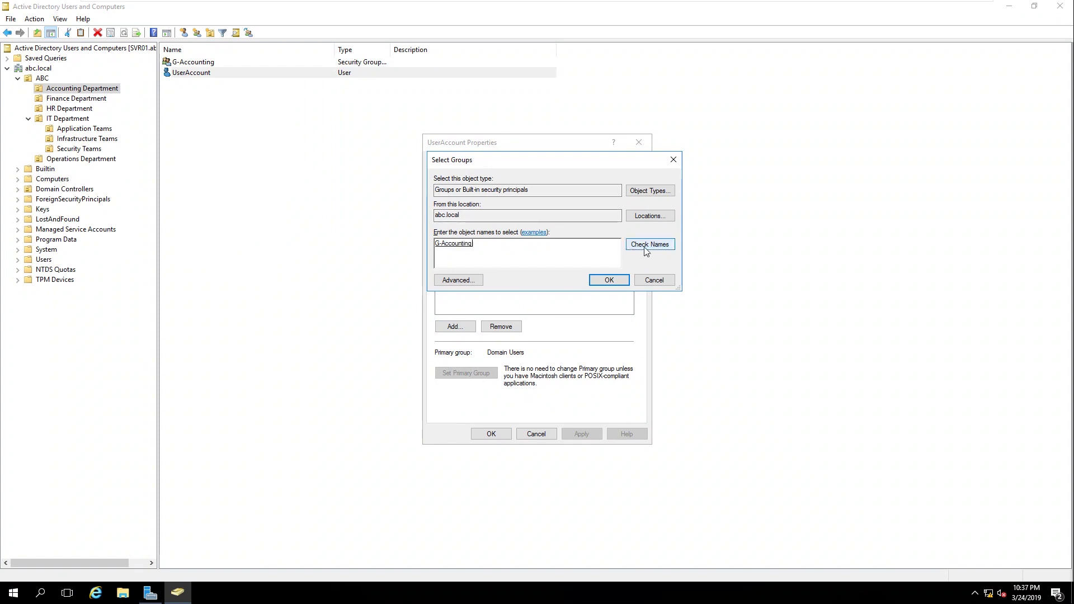
click(592, 281)
click(583, 435)
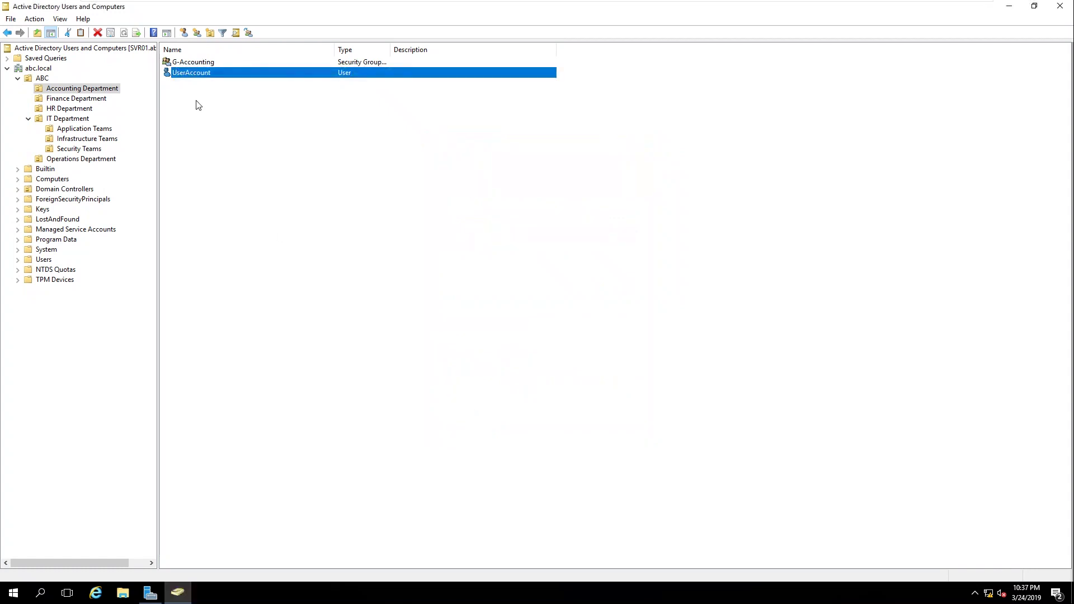
Step: Verify UserAccount appears in G-Accounting's member list
double_click(190, 61)
click(499, 171)
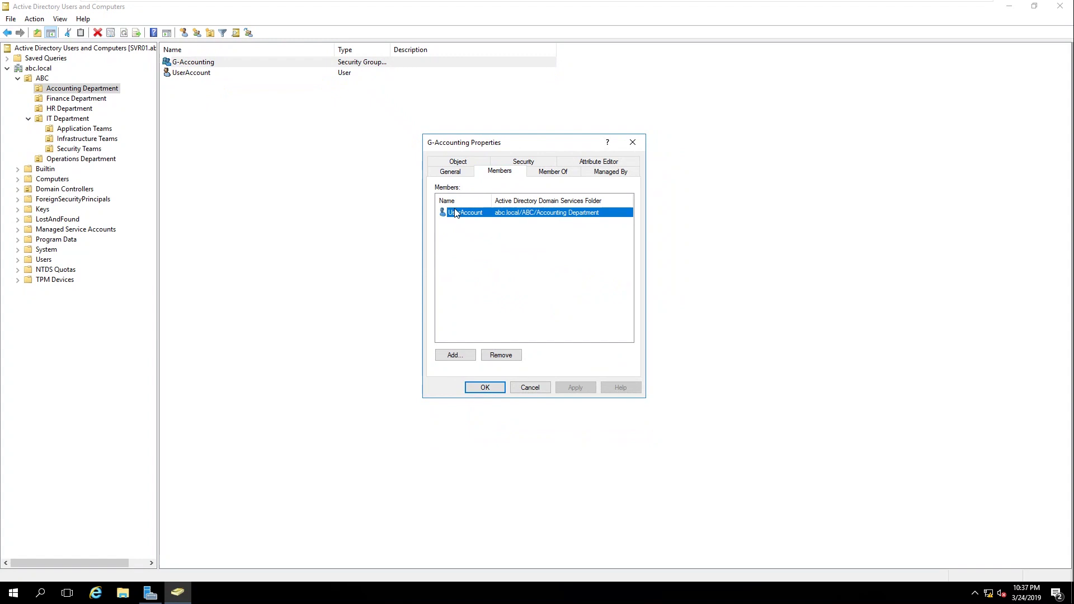
click(485, 387)
right_click(223, 104)
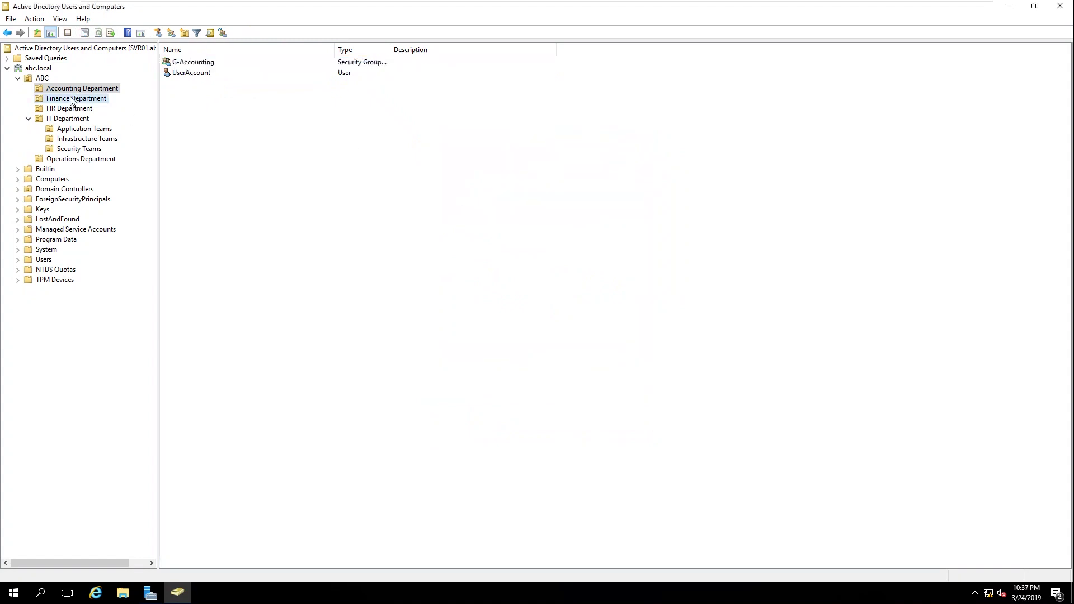
Step: Add UserFinance to G-Finance and refresh the Finance Department listing
click(73, 99)
click(184, 75)
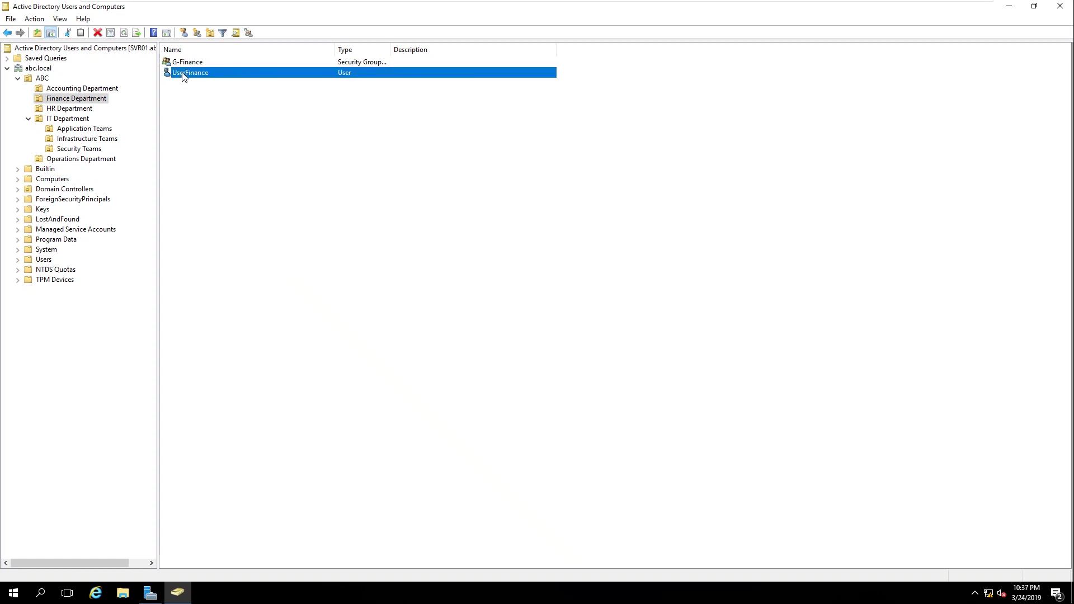
right_click(184, 75)
click(214, 91)
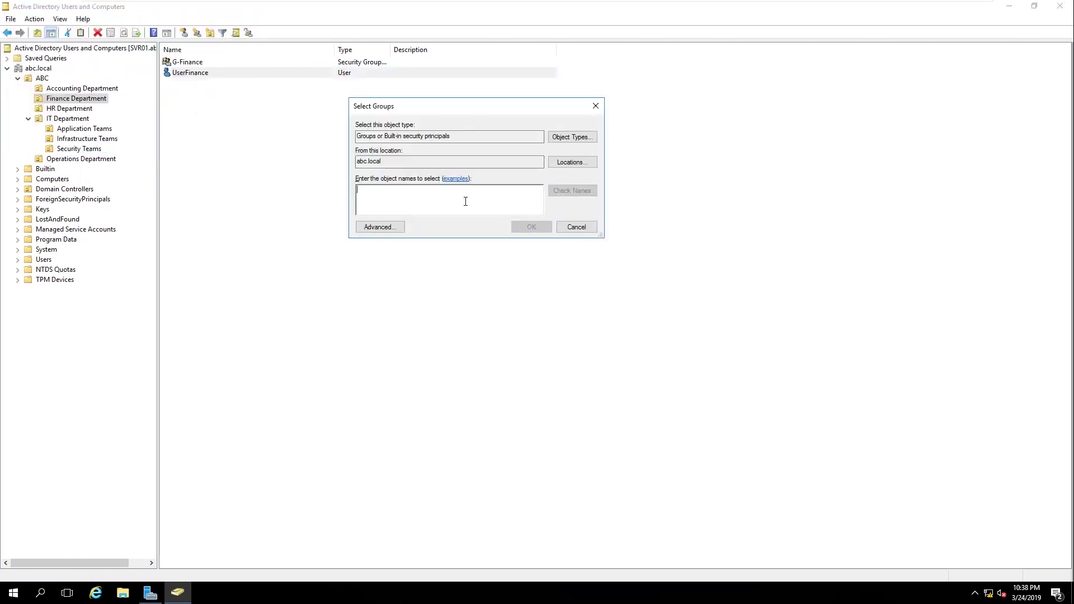
text(G-)
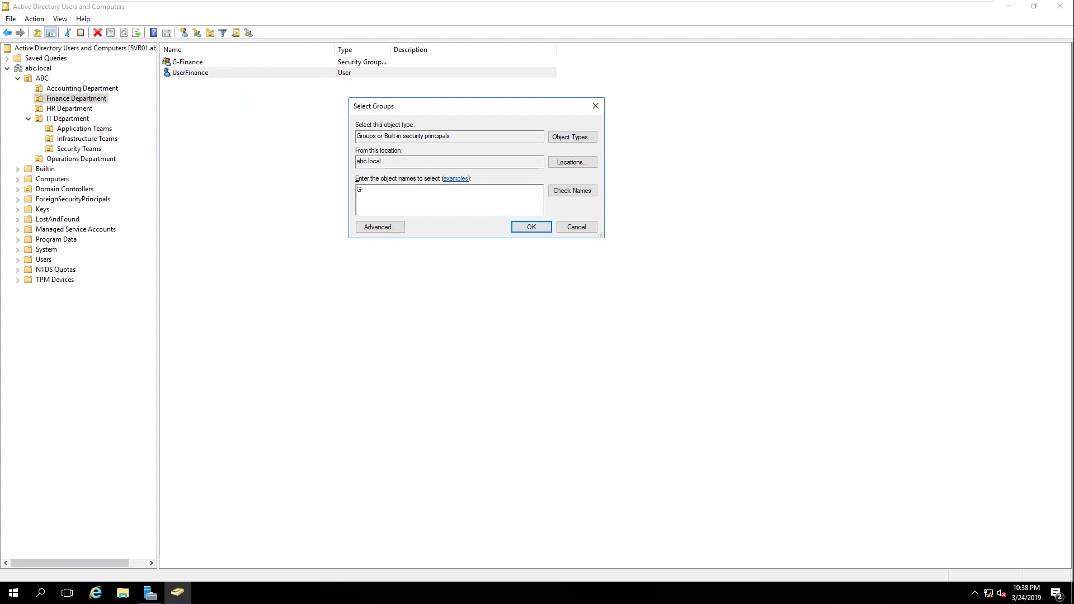
click(572, 191)
click(526, 229)
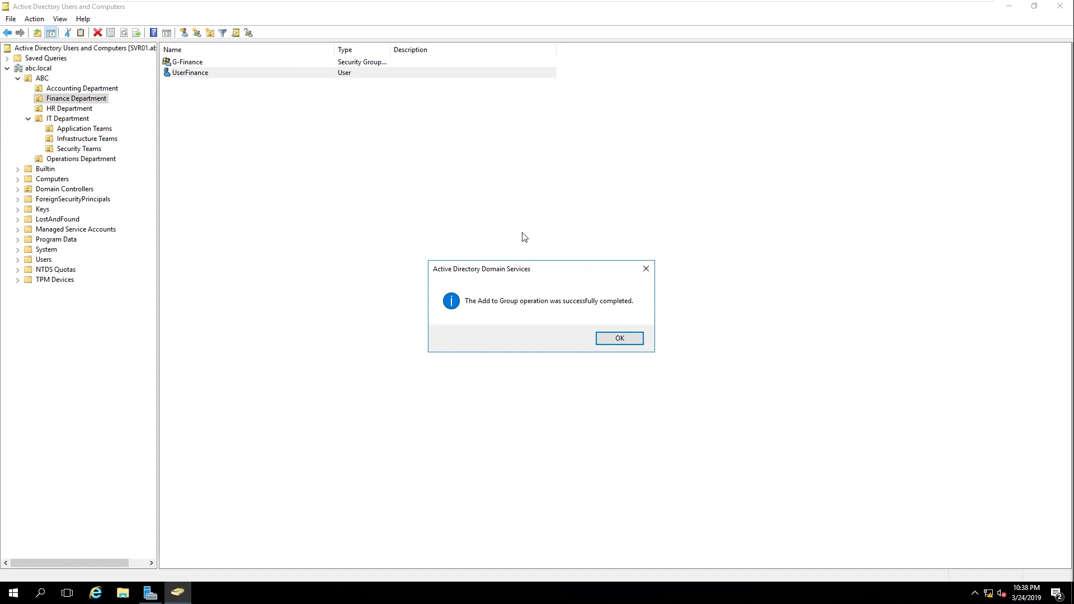
click(614, 338)
right_click(279, 121)
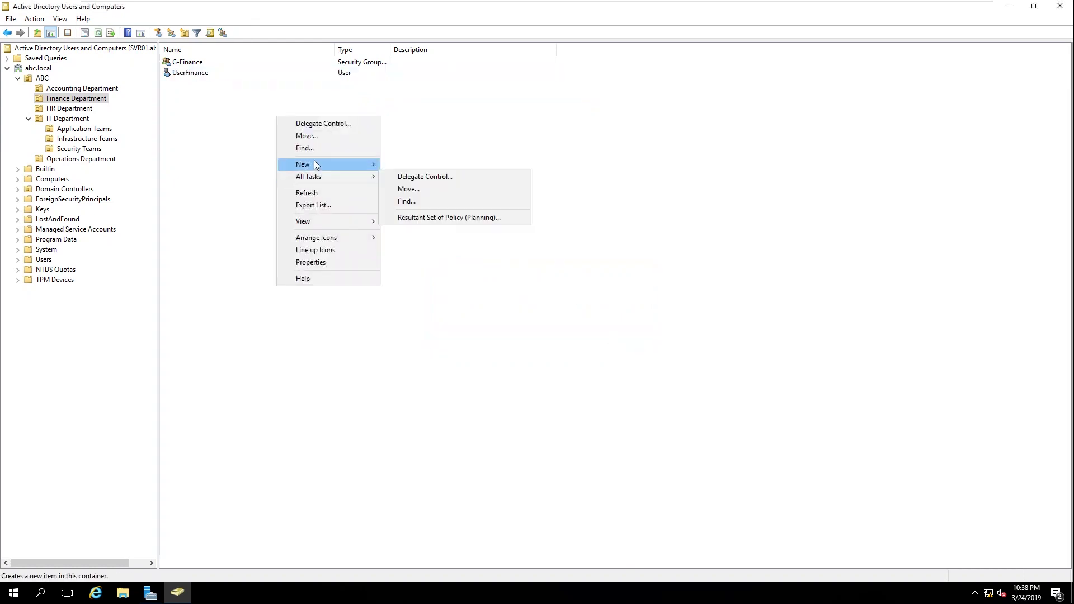
click(315, 192)
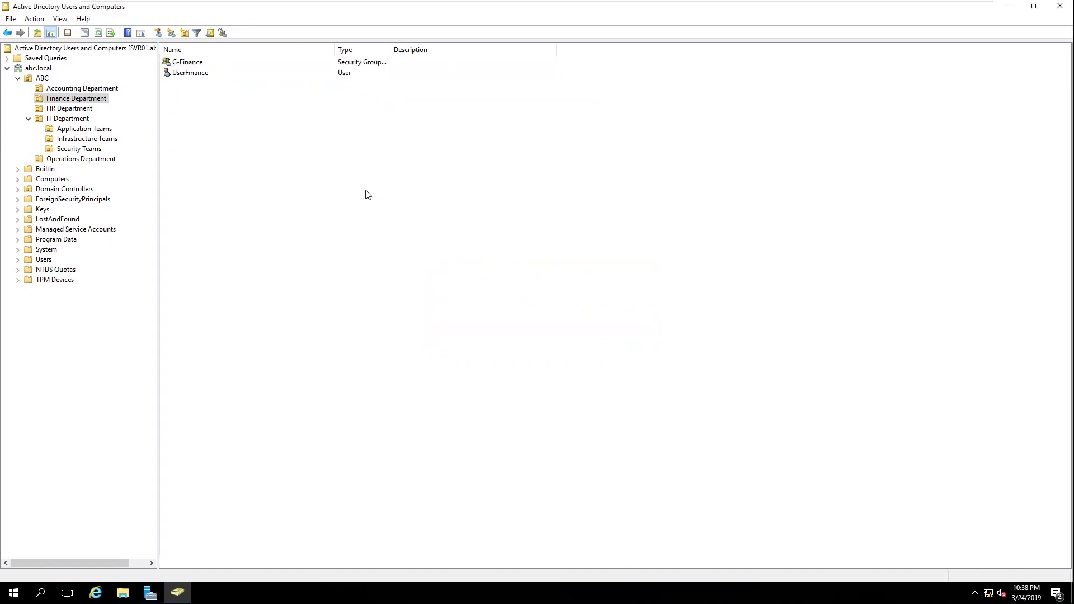
Step: Add UserHR in HR Department to the G-HR group
click(72, 108)
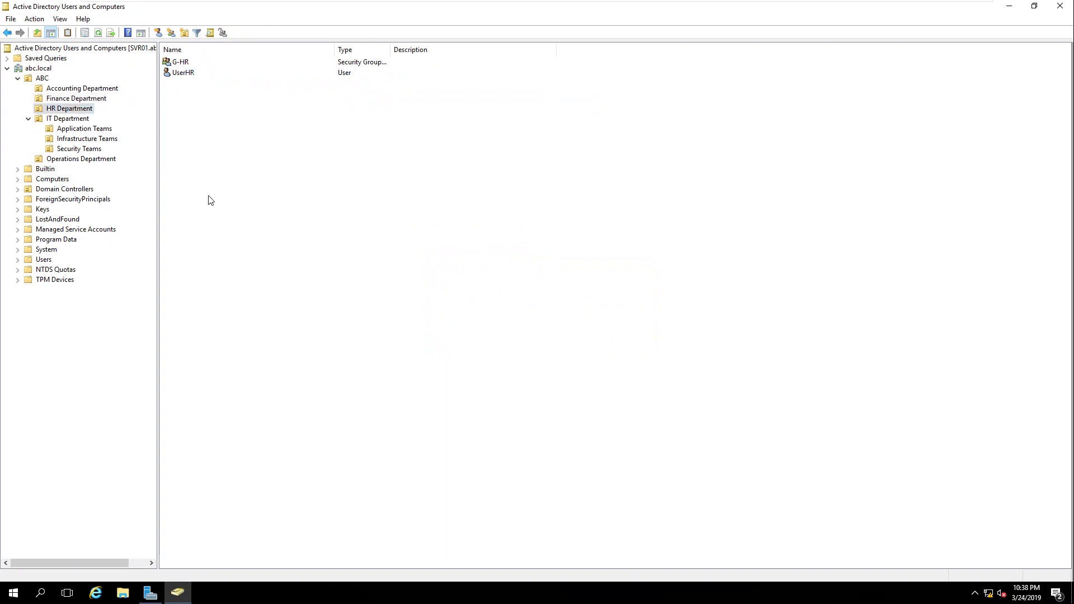
click(188, 73)
right_click(187, 75)
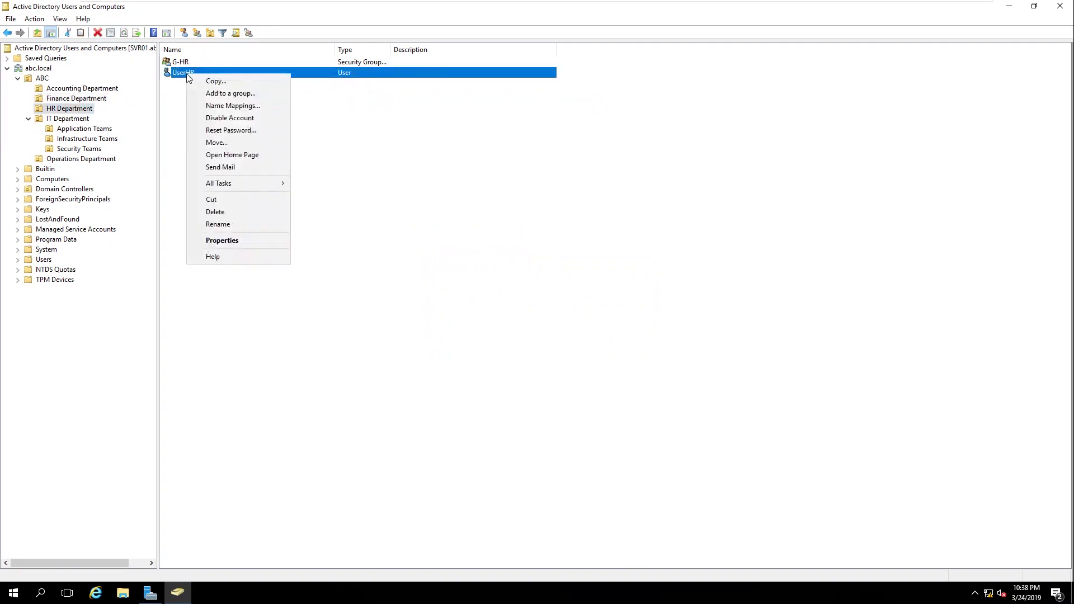
click(229, 93)
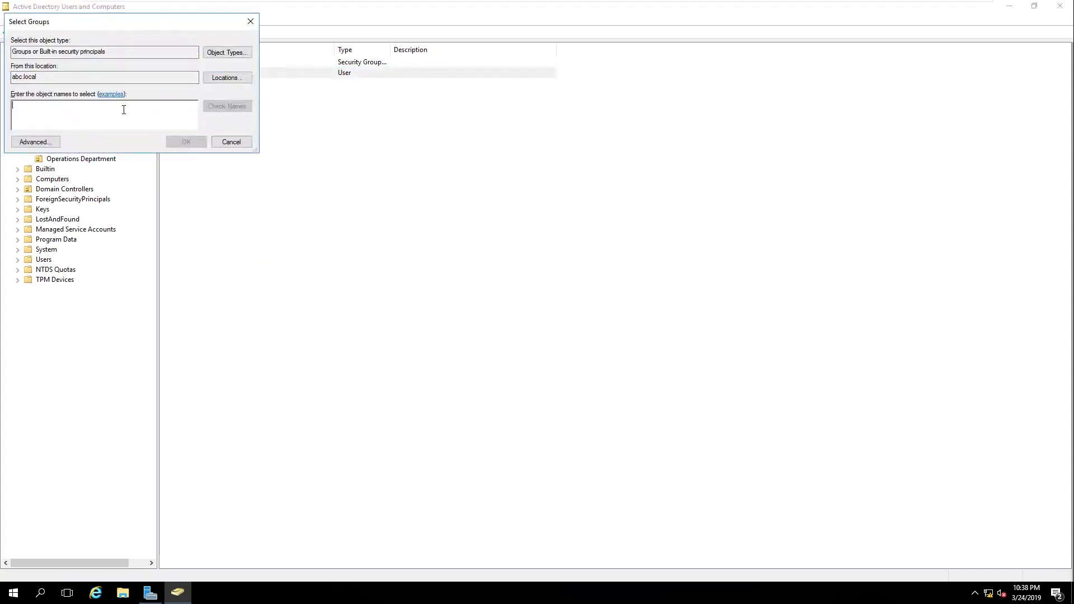
drag(145, 32, 457, 118)
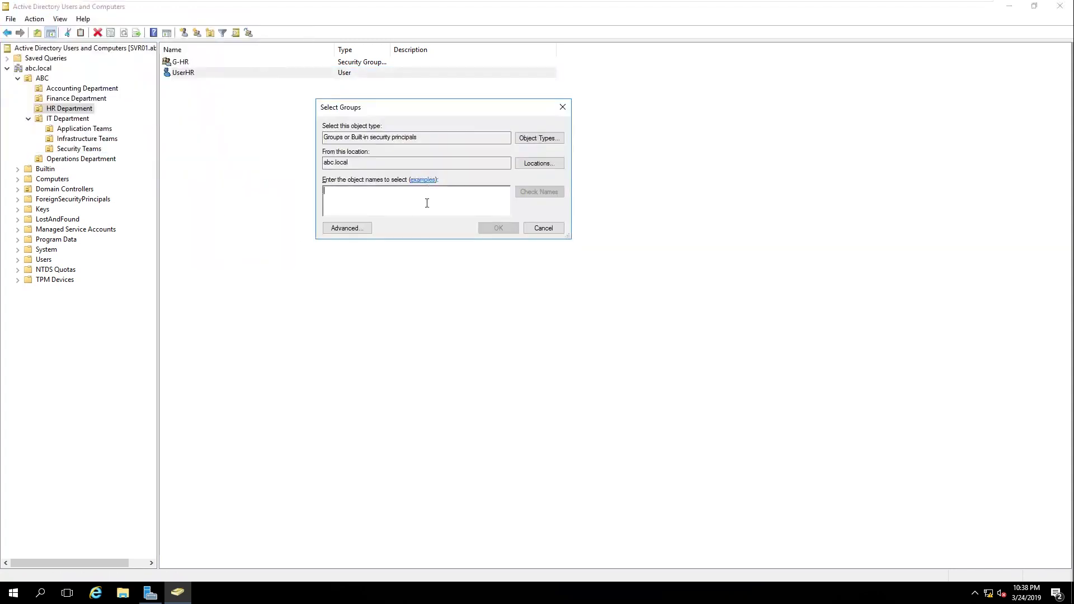
text(G-HR)
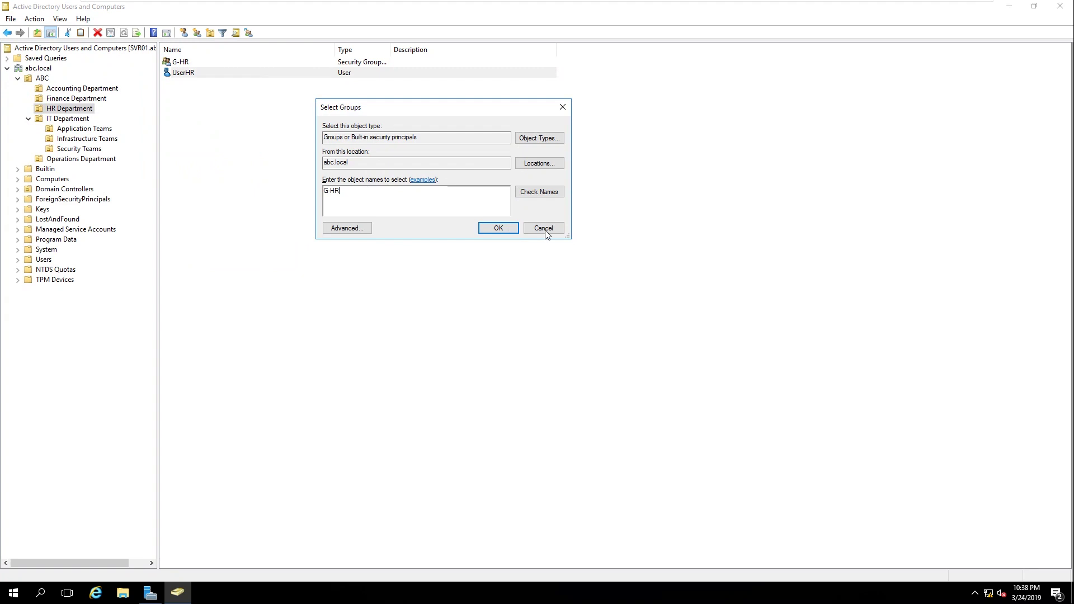
click(499, 229)
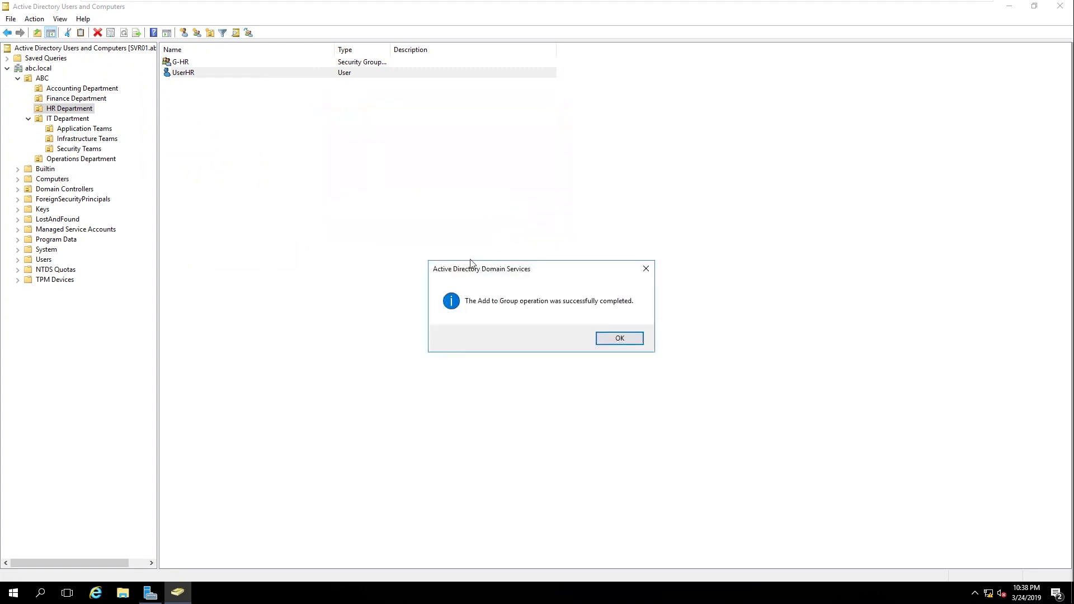
click(618, 337)
Step: Add UserApplication in Application Teams to G-Application
click(78, 129)
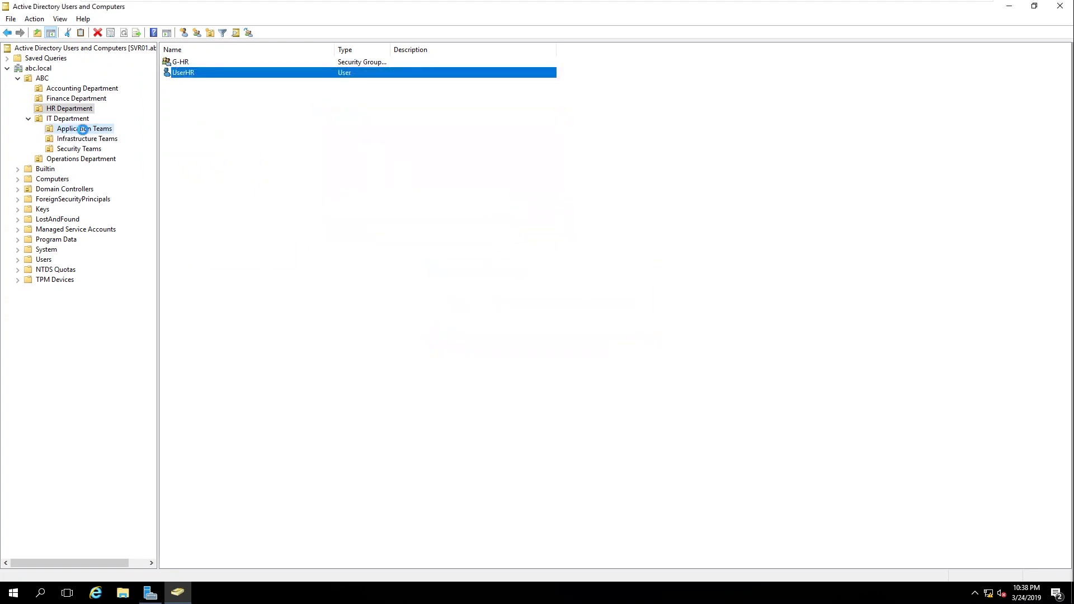
click(188, 75)
right_click(187, 75)
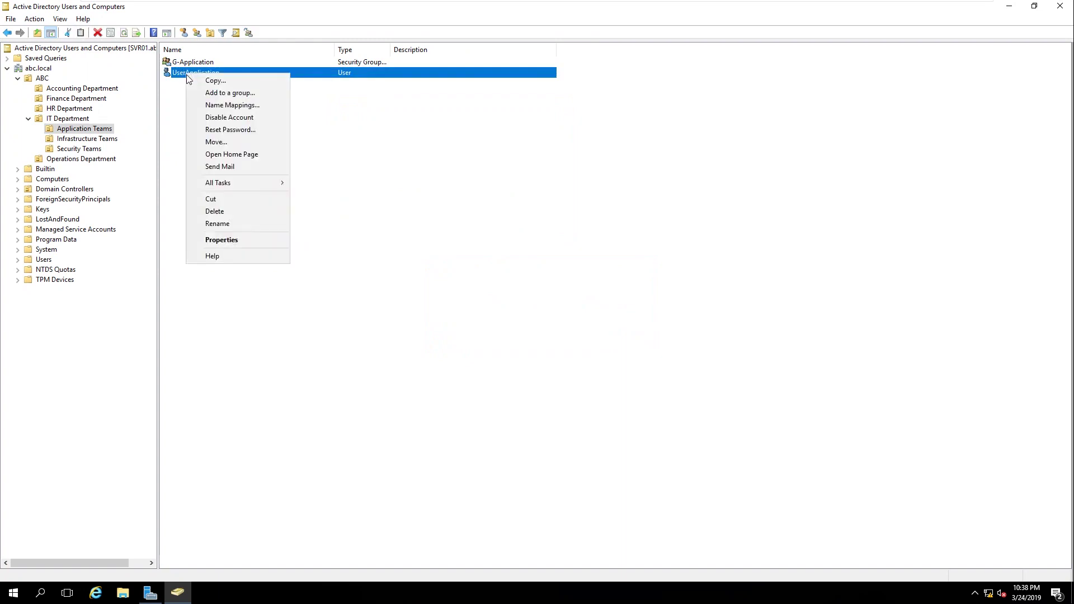
click(217, 92)
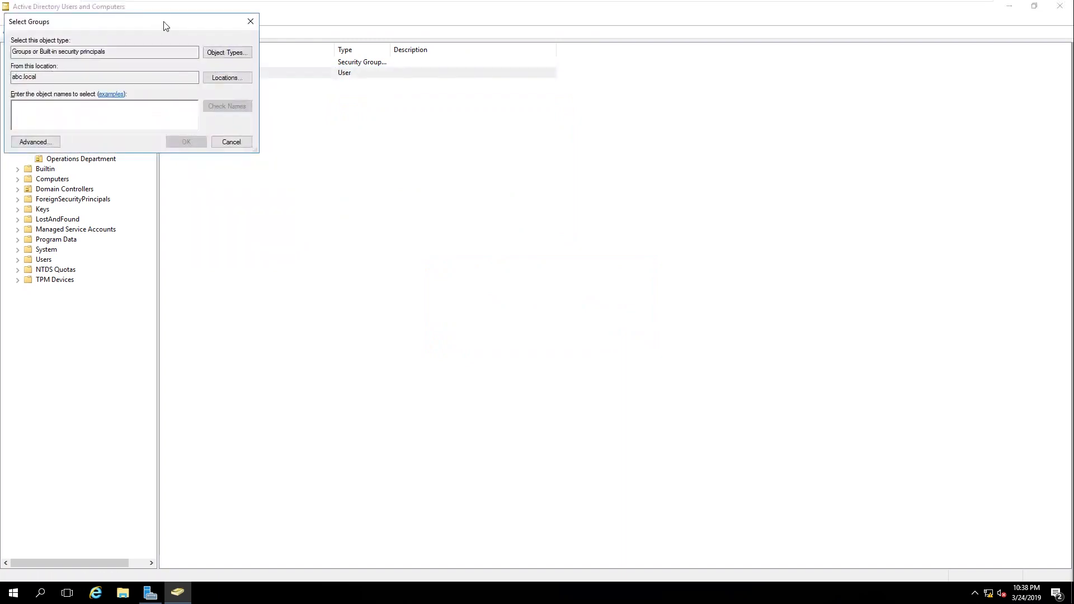
text(G)
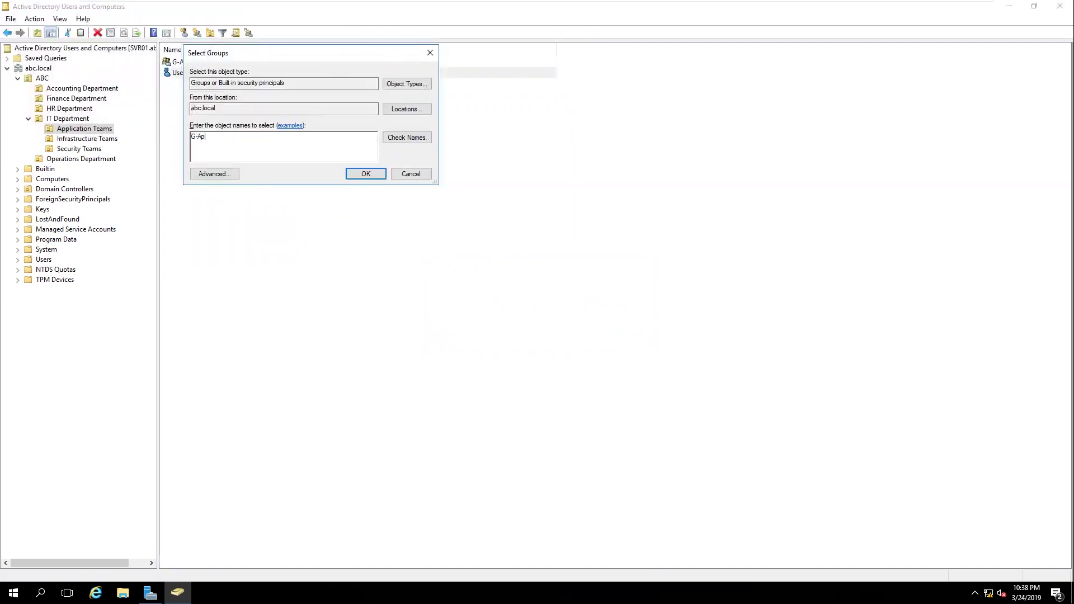
text(-Ap)
click(425, 139)
click(375, 174)
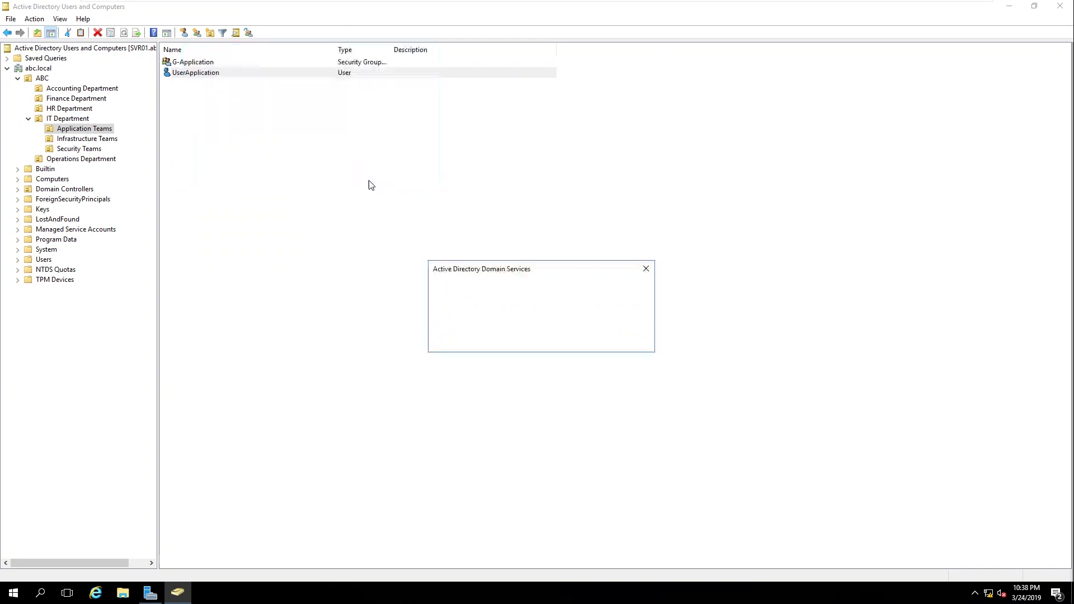
click(600, 341)
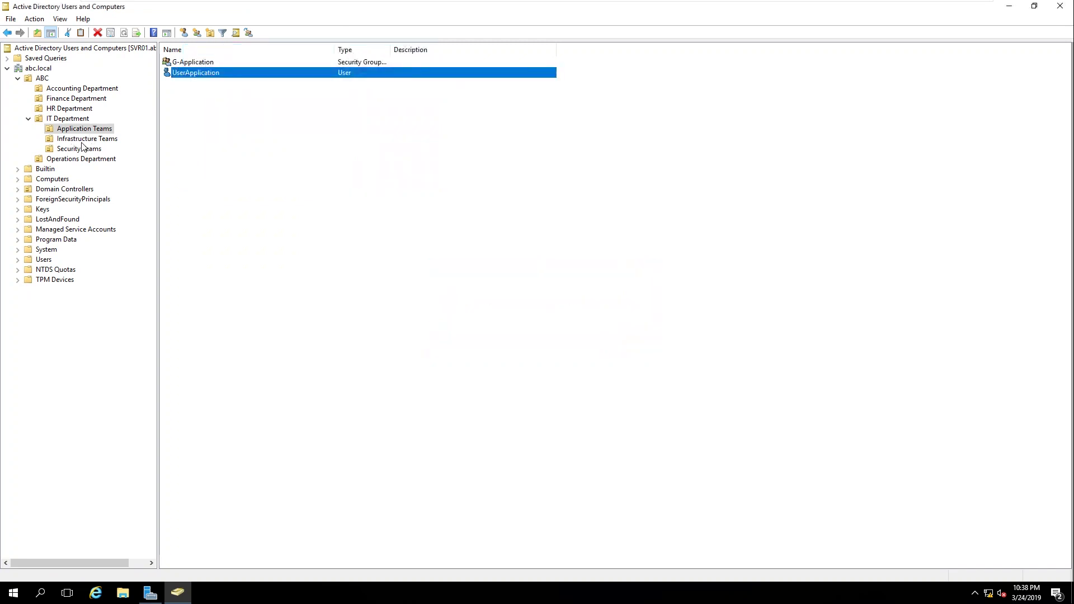
Step: Add UserInfra in Infrastructure Teams to G-Infra
click(79, 140)
click(181, 72)
right_click(180, 72)
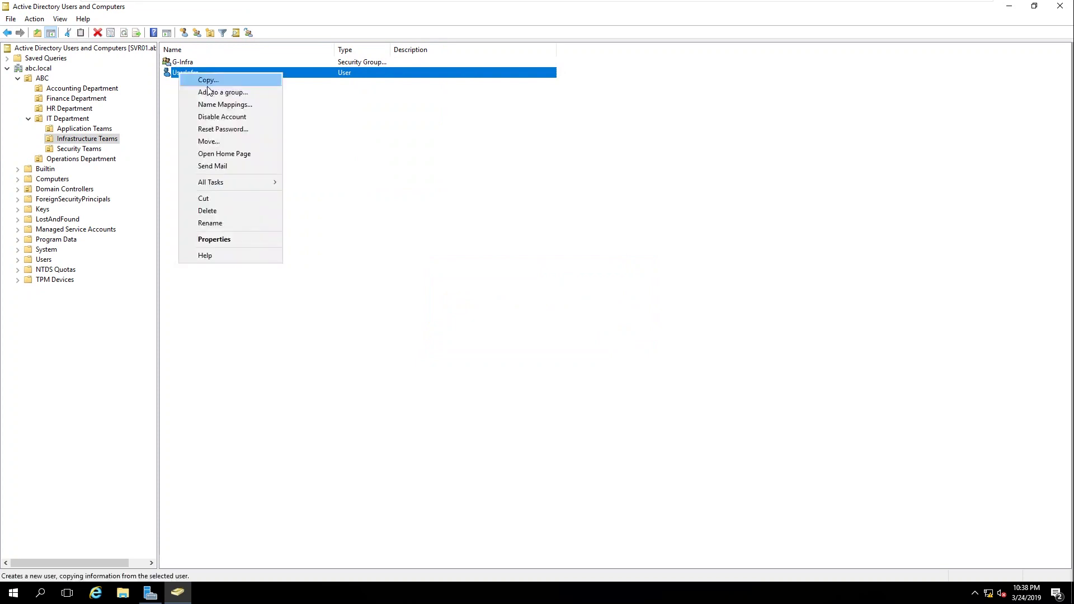
click(212, 91)
text(G-)
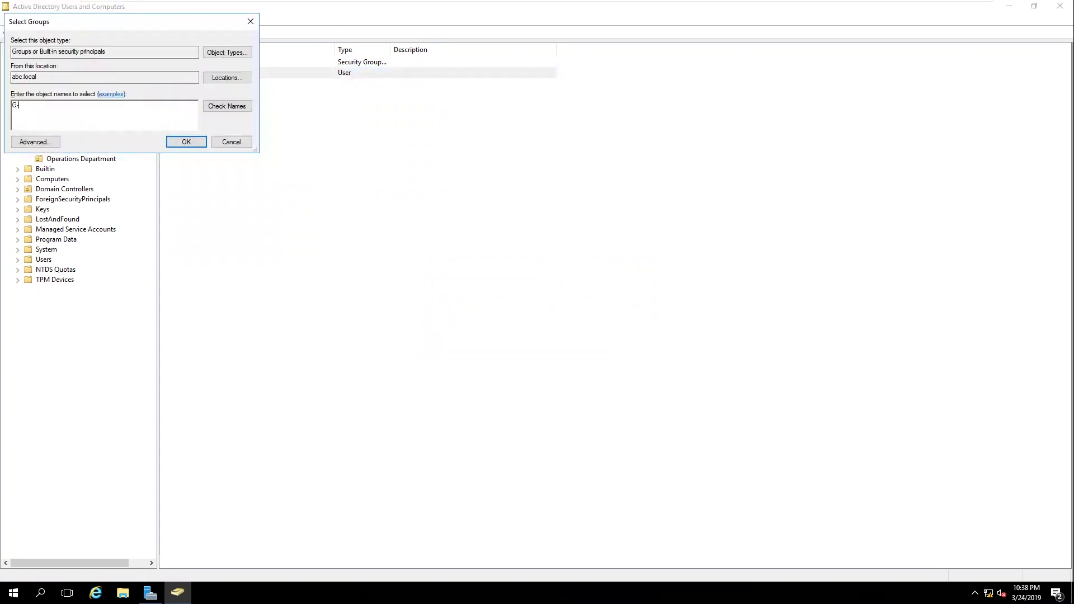
text(In)
click(235, 111)
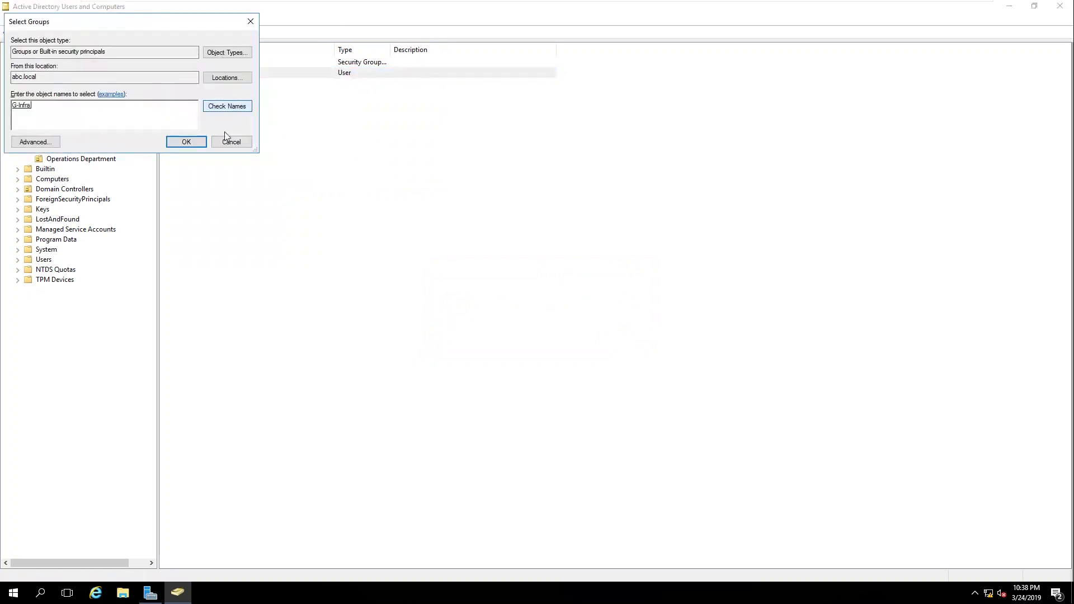
click(193, 144)
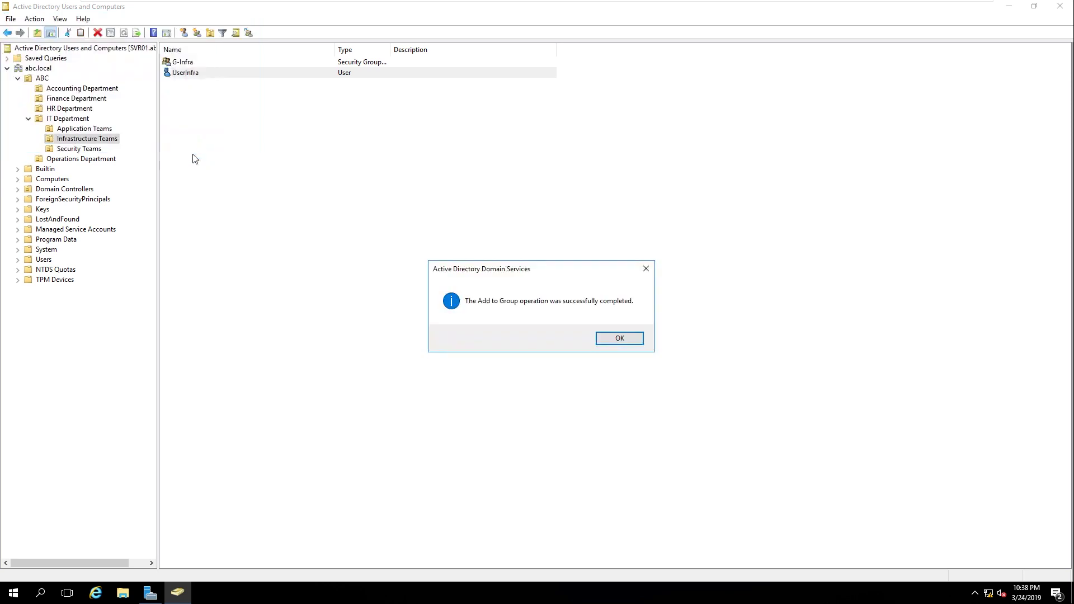
click(622, 339)
Step: Add UserSecurity in Security Teams to G-Security
click(87, 150)
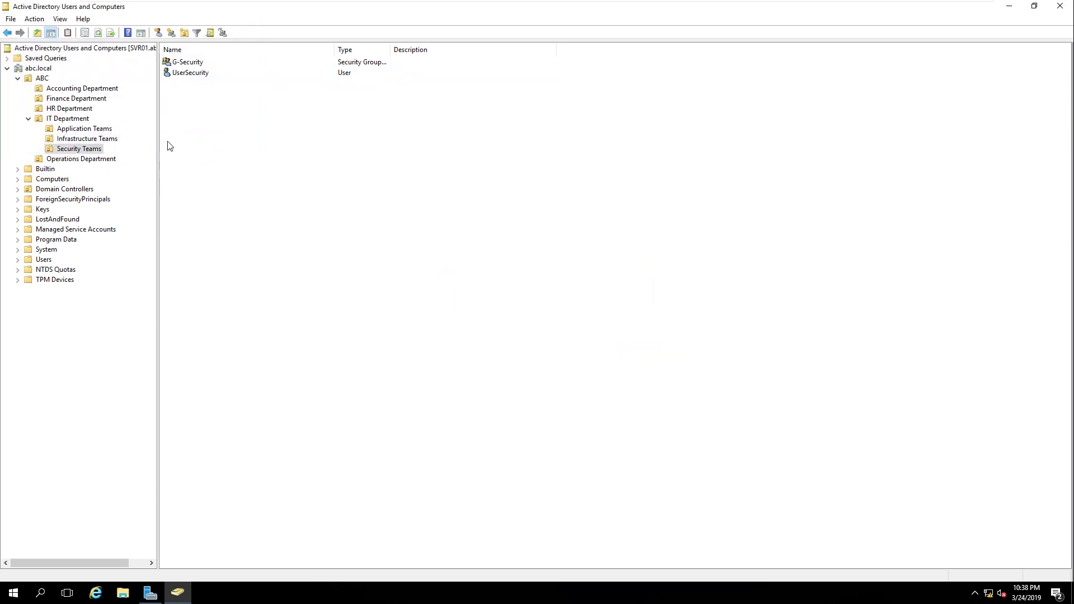
click(194, 76)
right_click(194, 77)
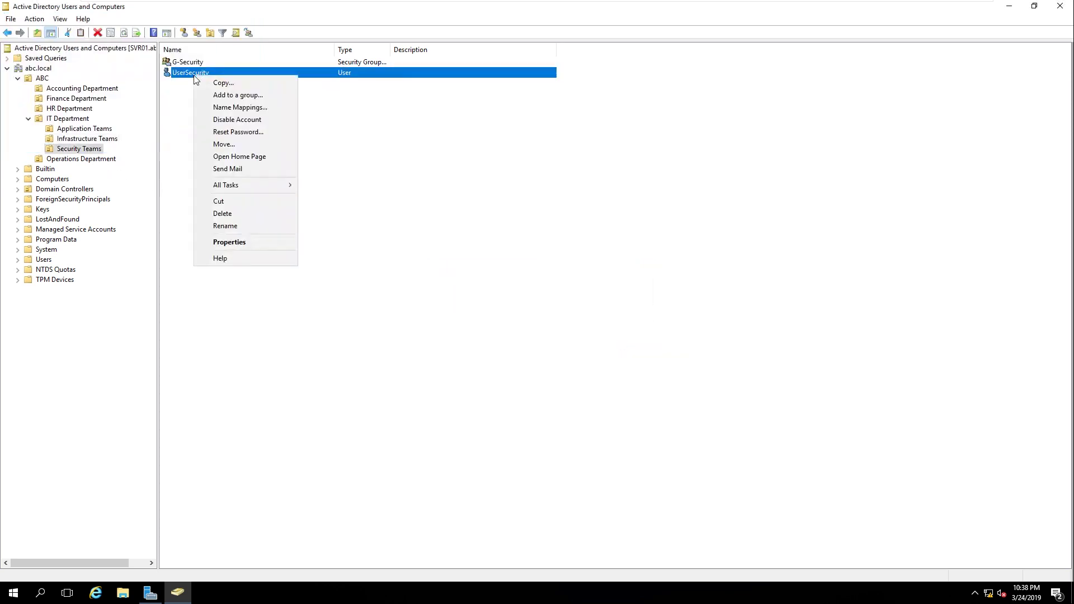
click(256, 96)
drag(130, 26, 442, 142)
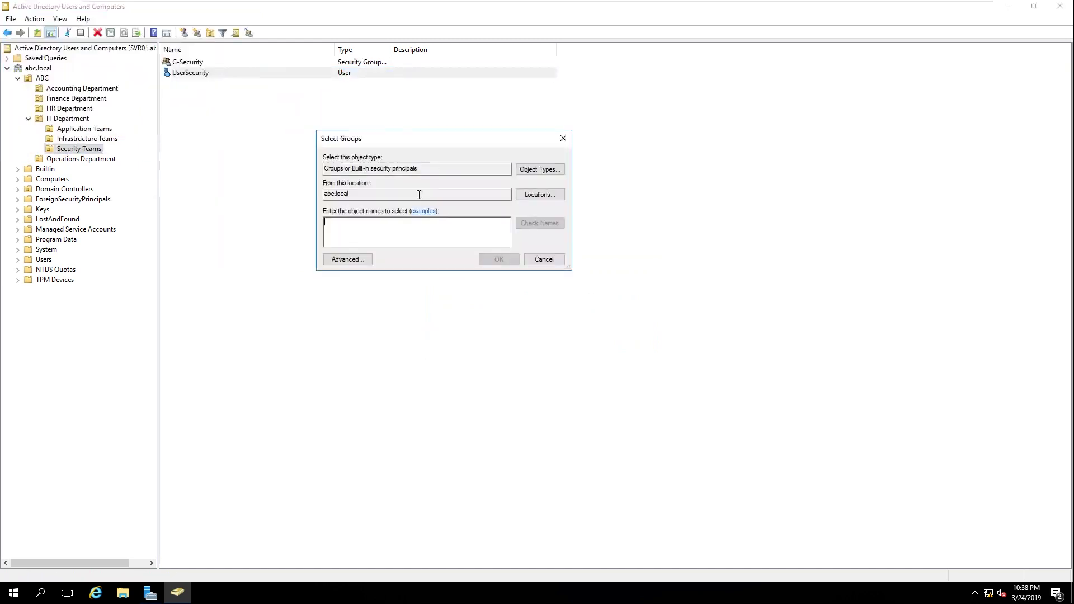
text(G-Sec)
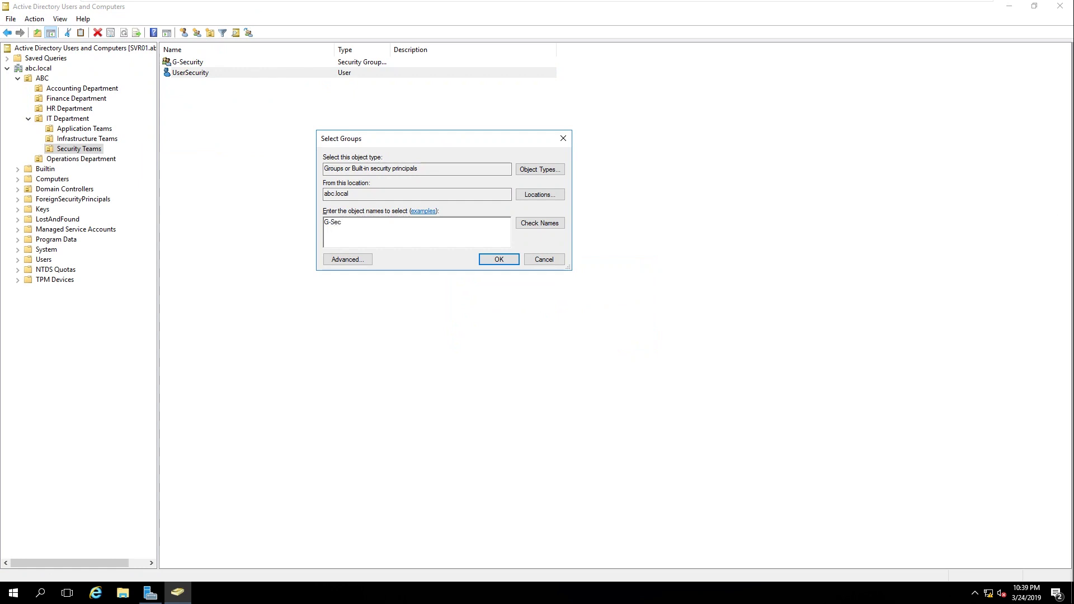
click(532, 225)
click(499, 260)
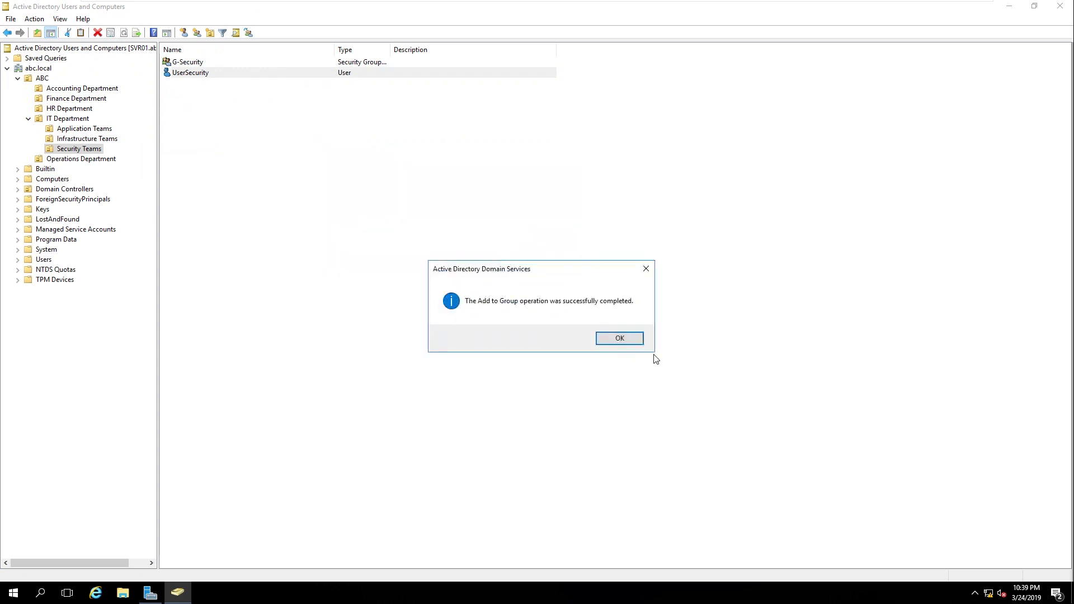
click(638, 336)
right_click(265, 135)
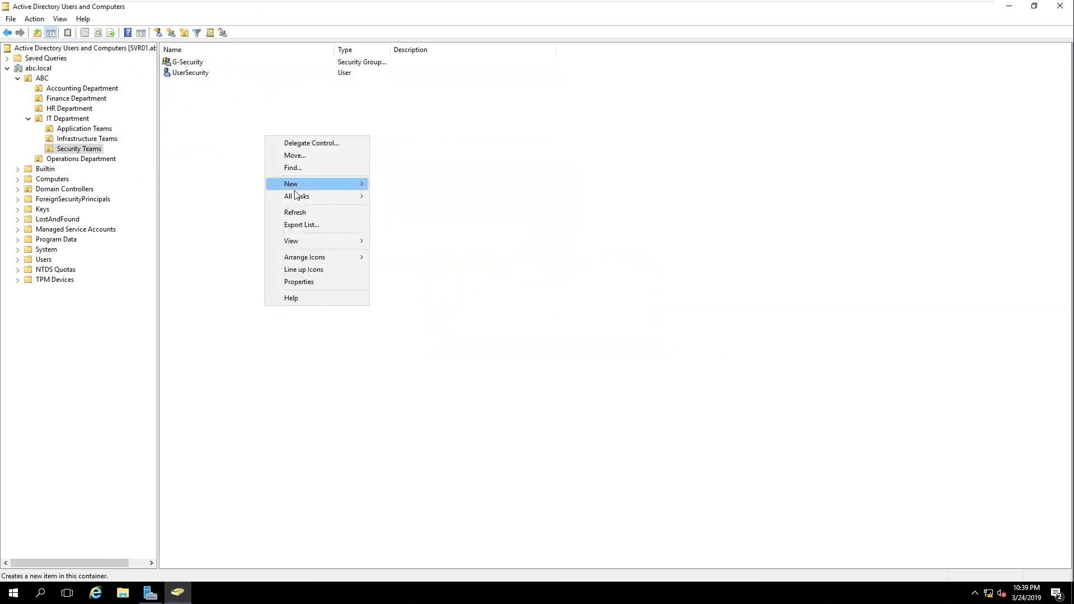
Step: Refresh and browse the team OUs, ending on UserOperation in Operations Department
click(308, 215)
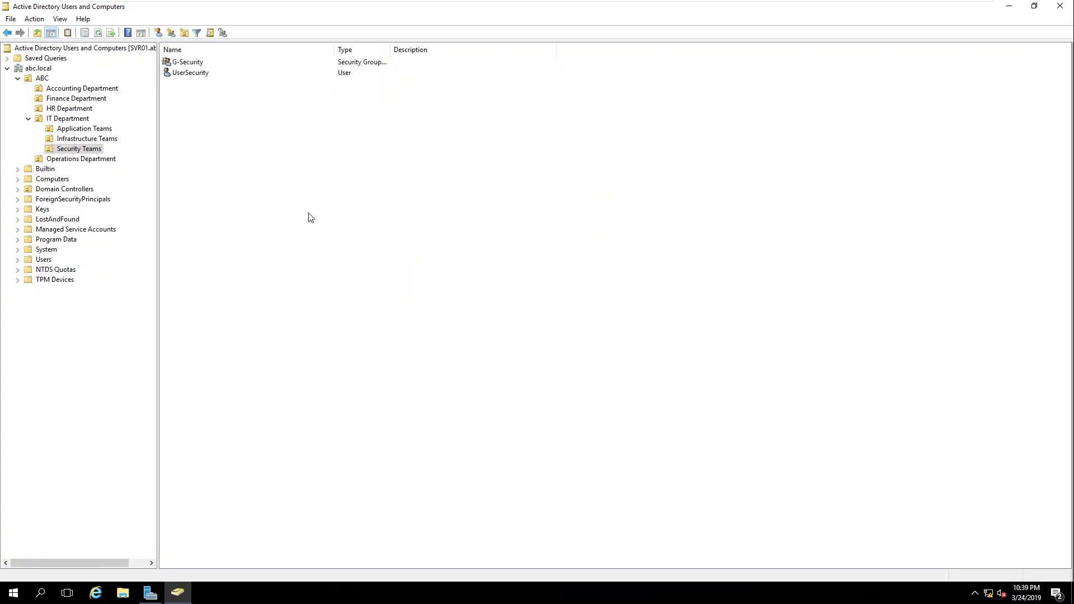
click(120, 138)
click(104, 137)
click(98, 130)
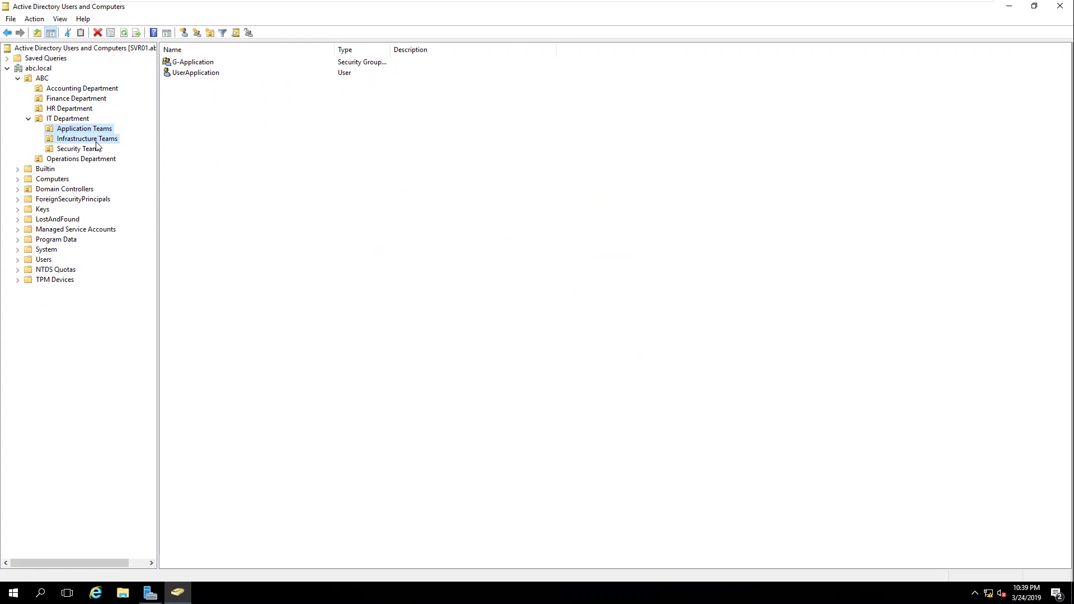
click(95, 138)
click(91, 149)
click(95, 138)
click(94, 129)
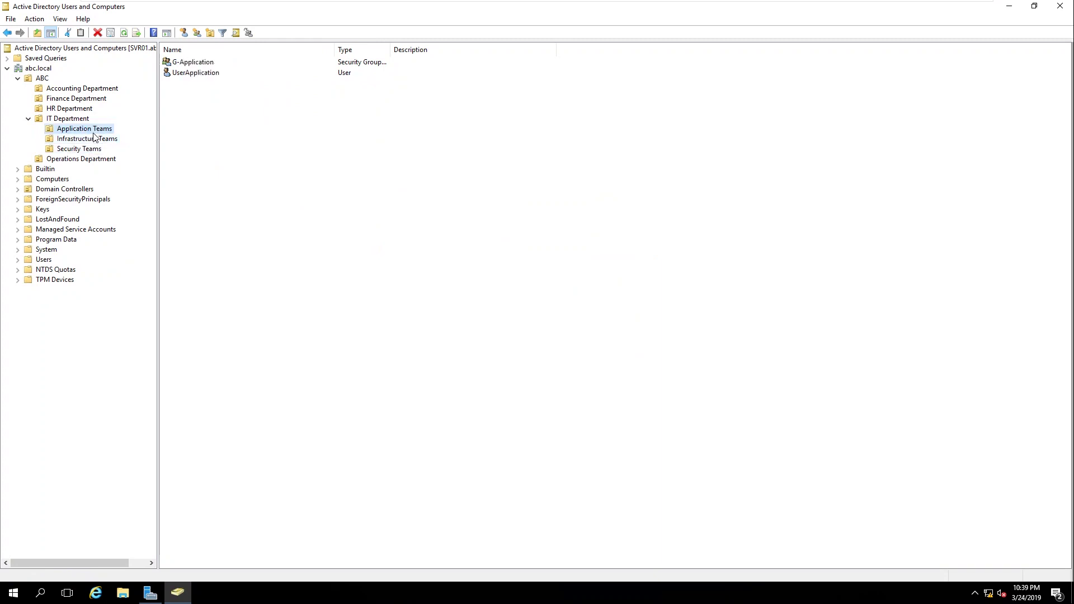
click(79, 139)
click(76, 149)
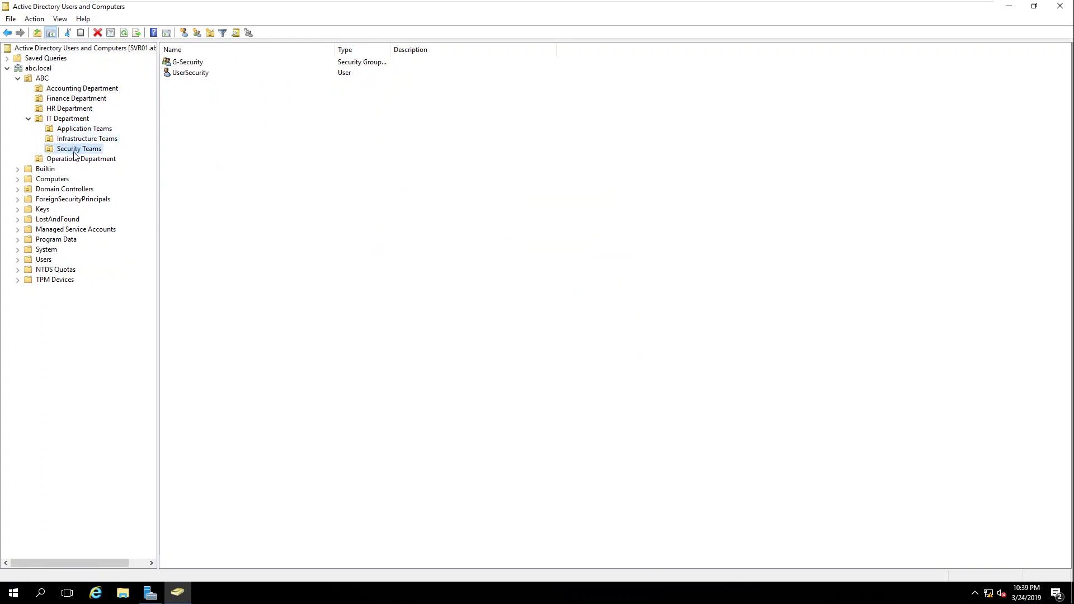
click(73, 159)
click(202, 74)
right_click(202, 74)
key(Escape)
Step: Add UserOperation to the G-Operations group's members and save
double_click(185, 62)
click(515, 174)
click(464, 355)
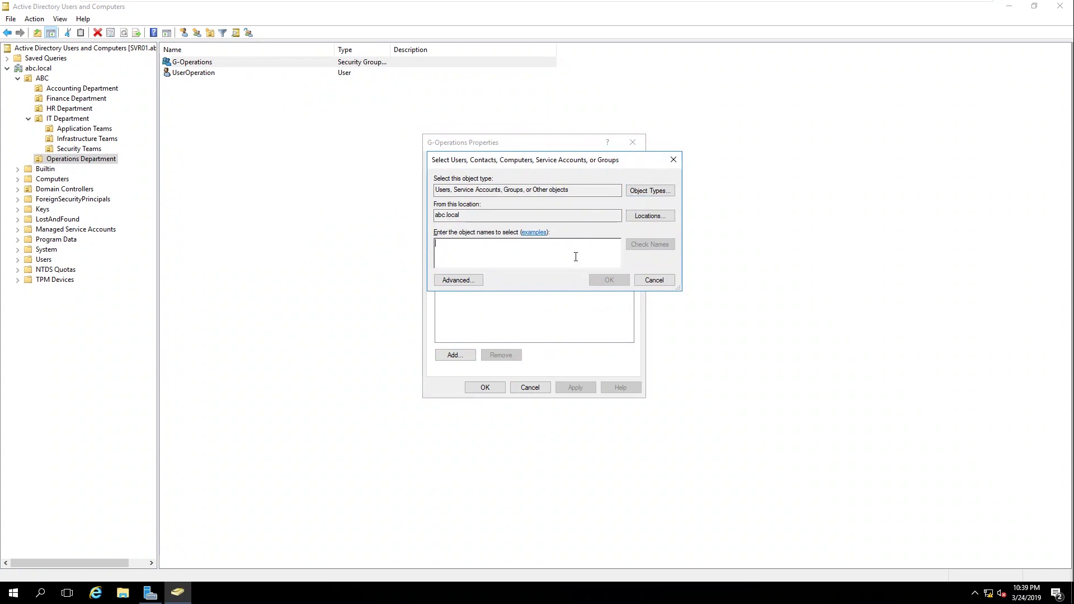
text(User)
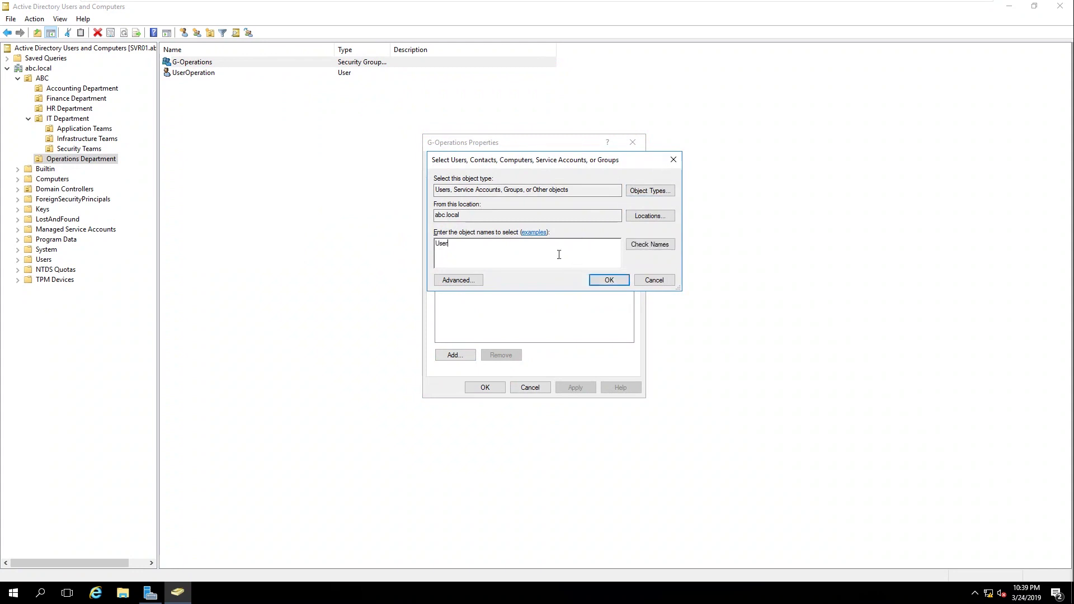
click(653, 247)
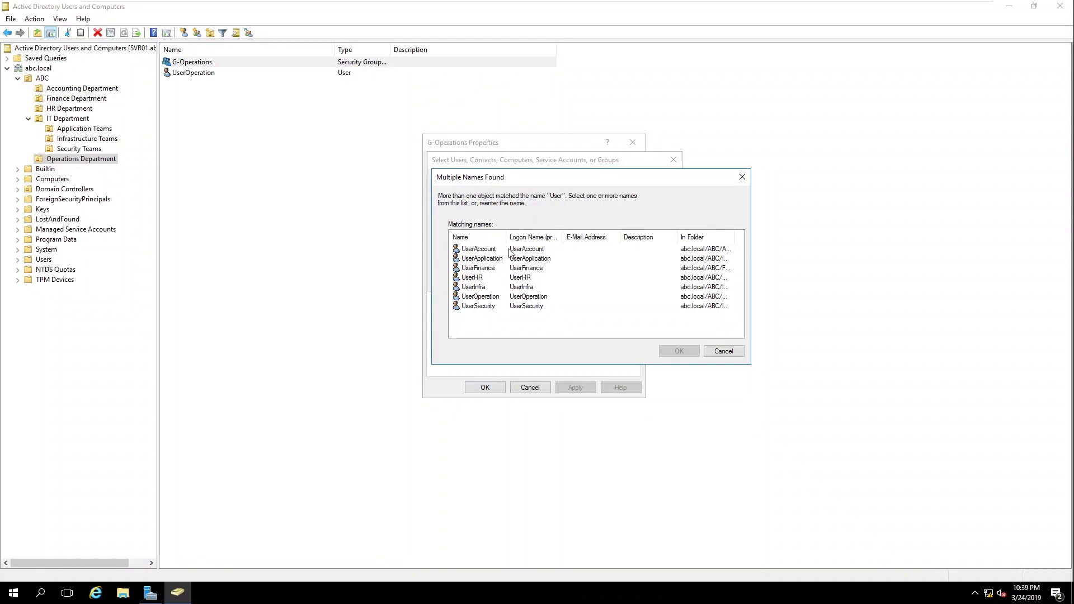
double_click(496, 260)
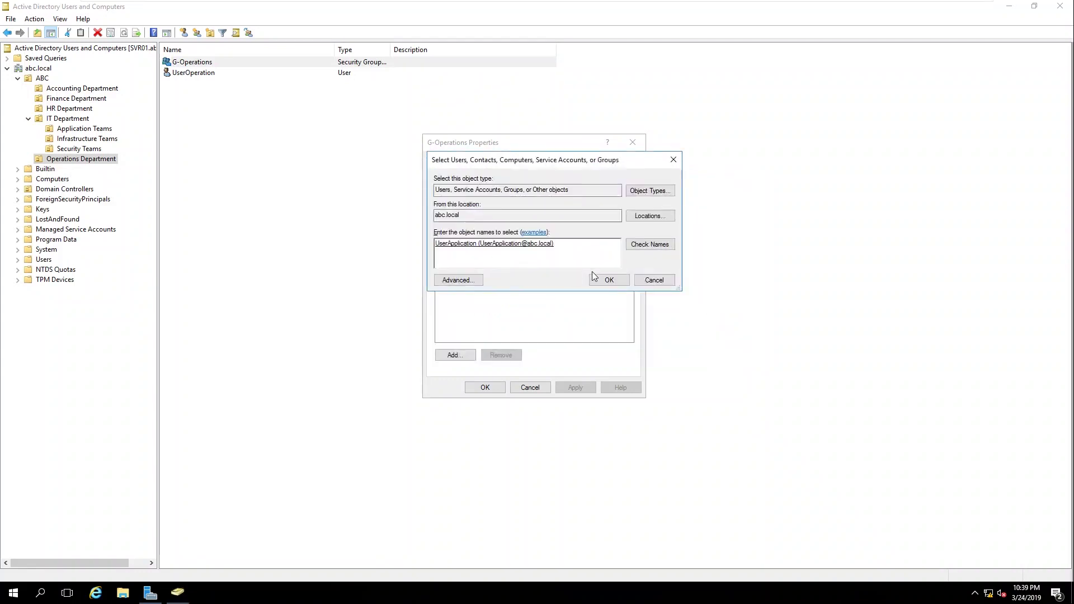
key(BackSpace)
text(Userope)
click(650, 245)
click(609, 279)
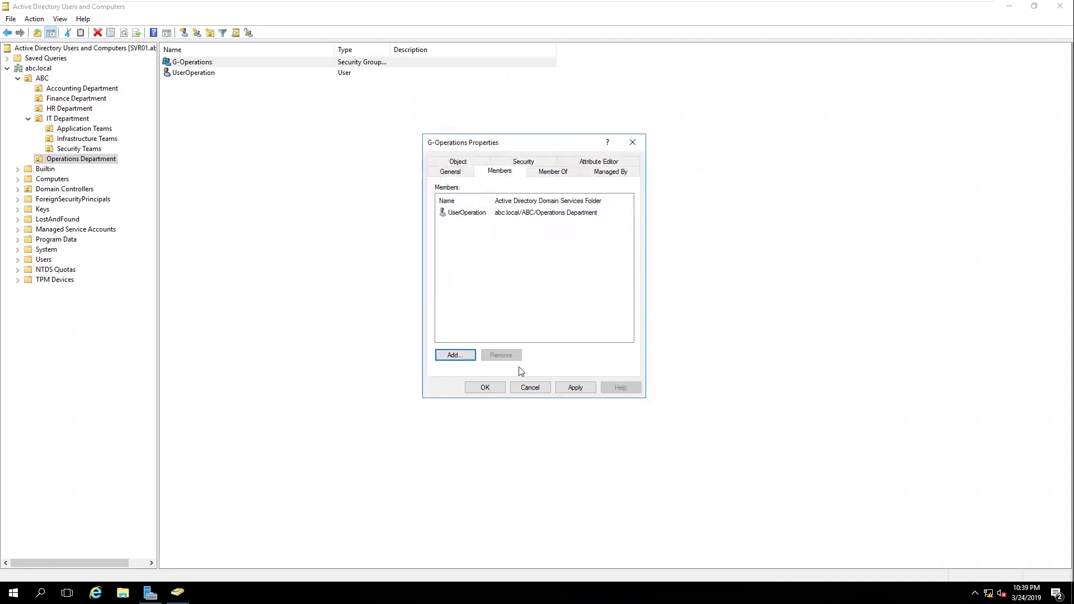
click(494, 388)
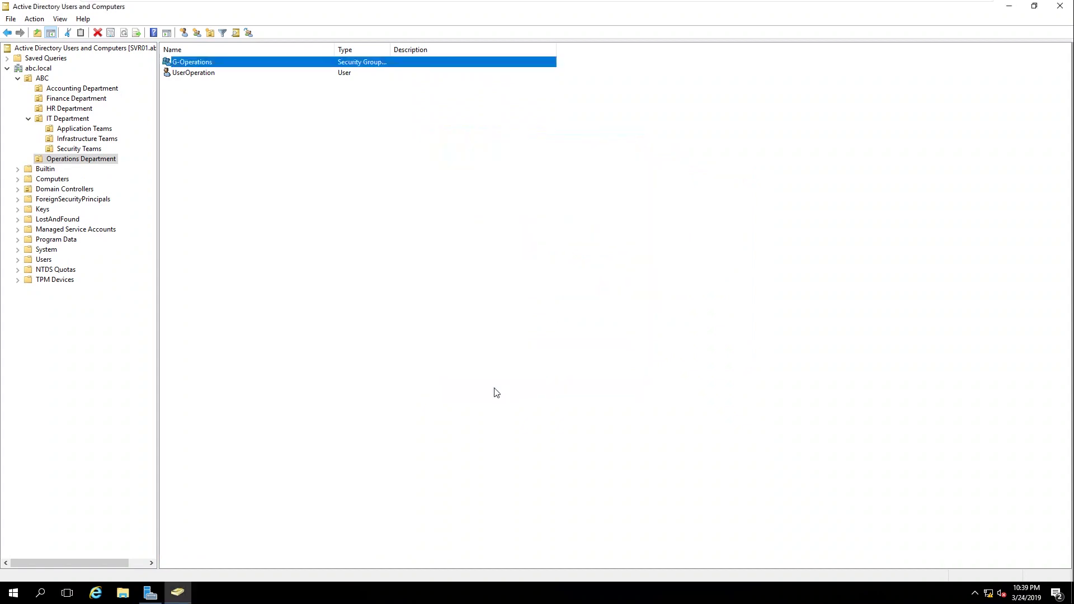
Step: Reopen G-Operations to confirm UserOperation is listed as a member
double_click(210, 63)
click(495, 172)
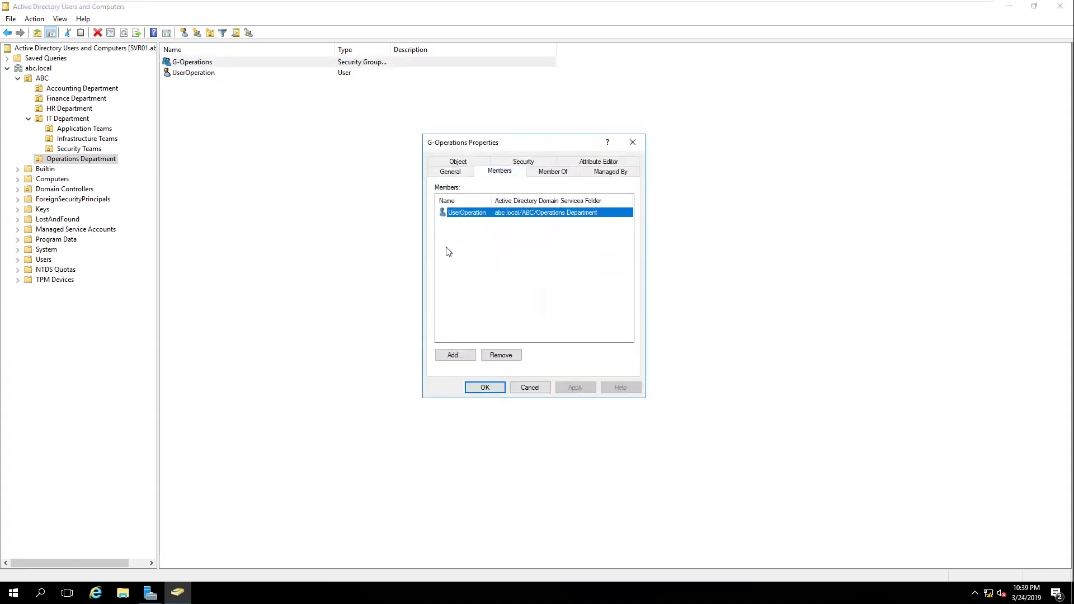
click(483, 388)
right_click(251, 164)
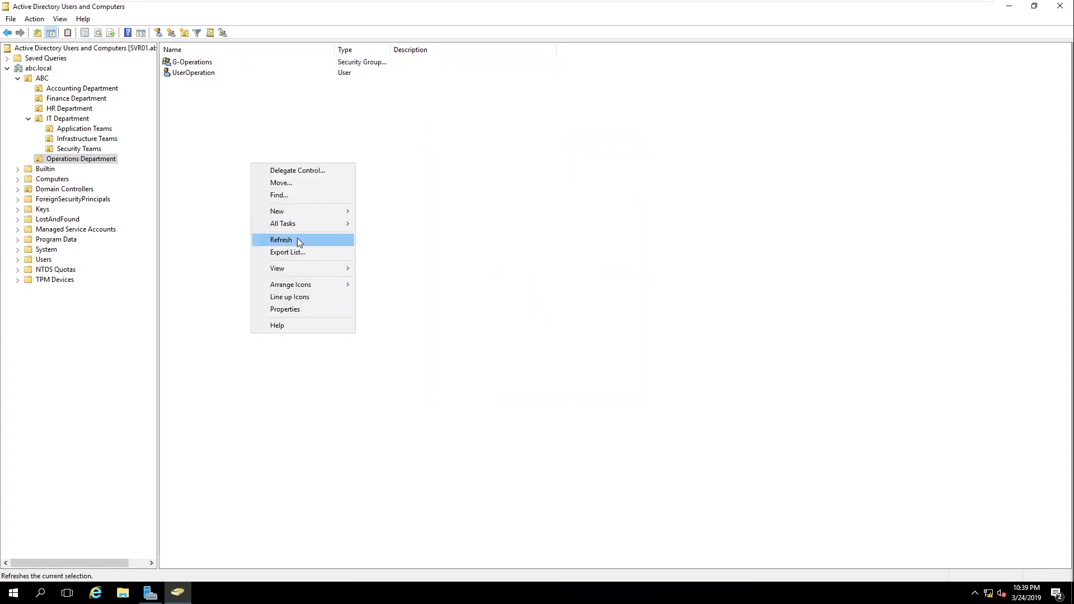
click(297, 239)
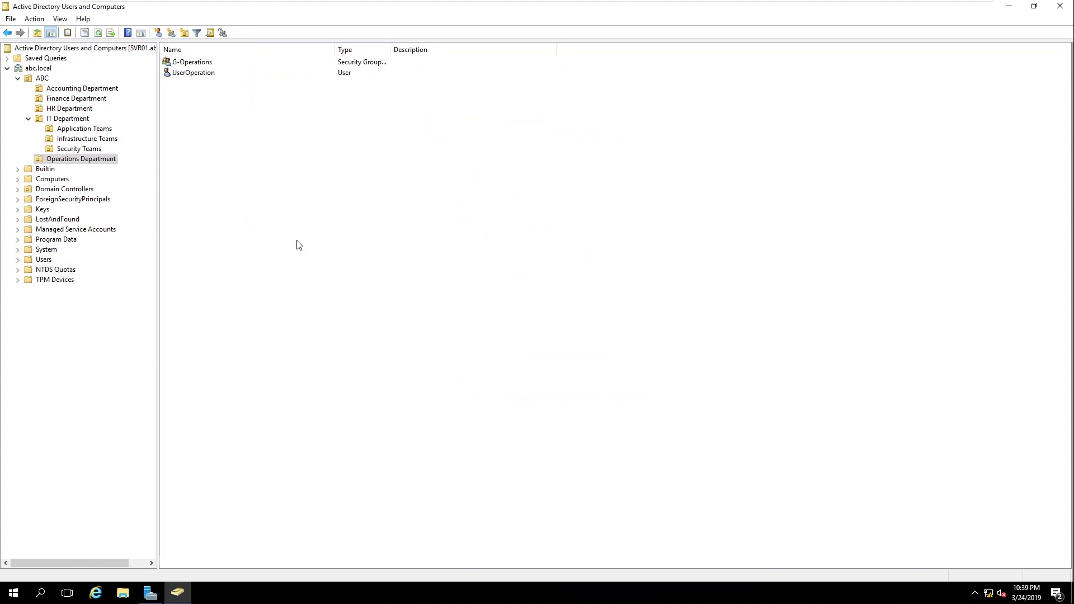
click(106, 91)
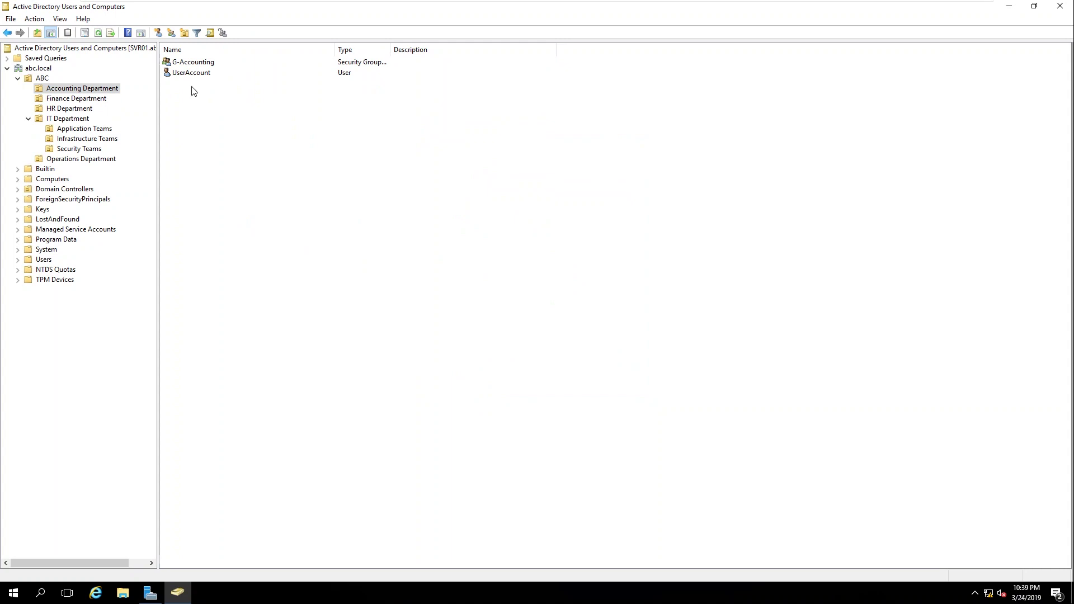
click(203, 65)
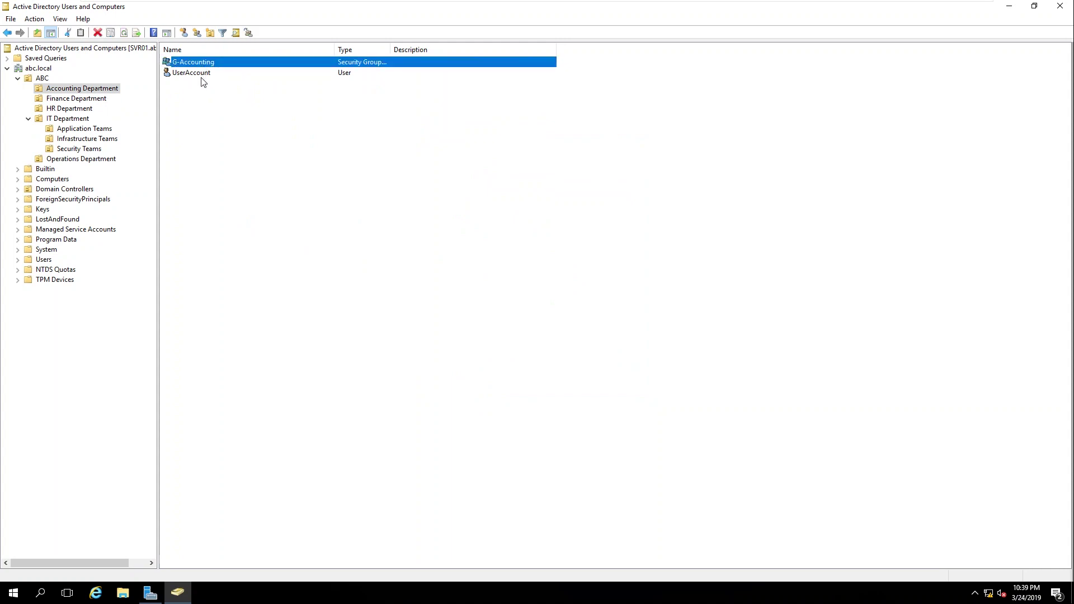
click(204, 75)
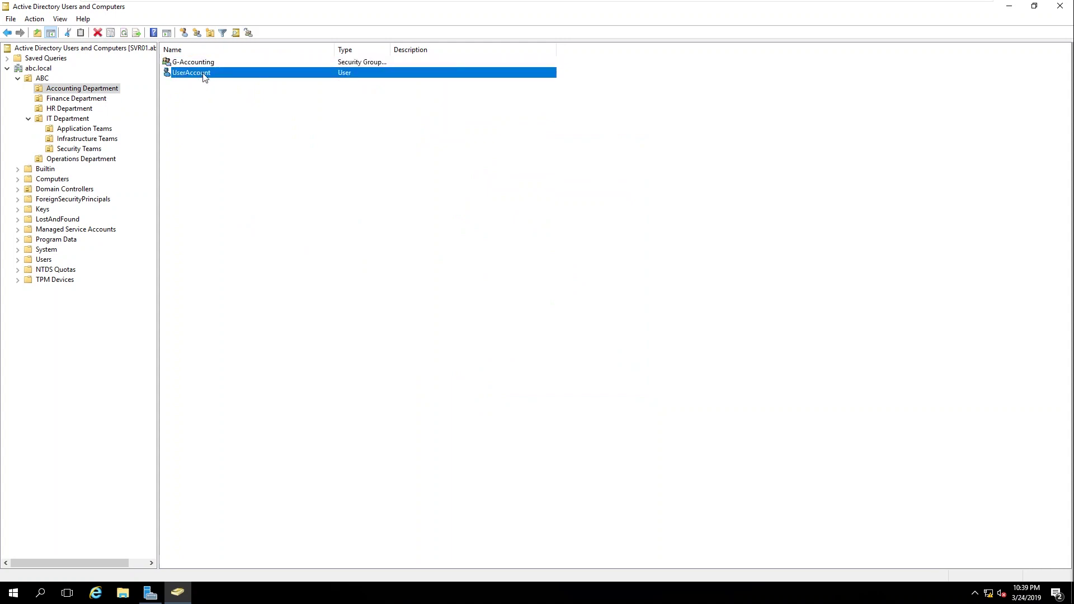
click(205, 64)
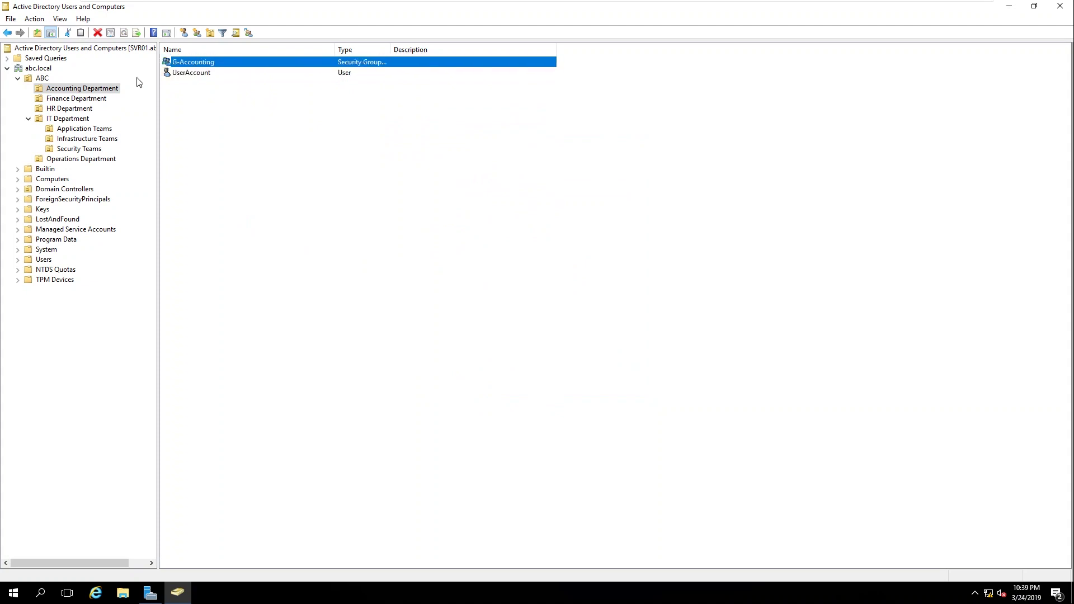
click(88, 100)
click(85, 117)
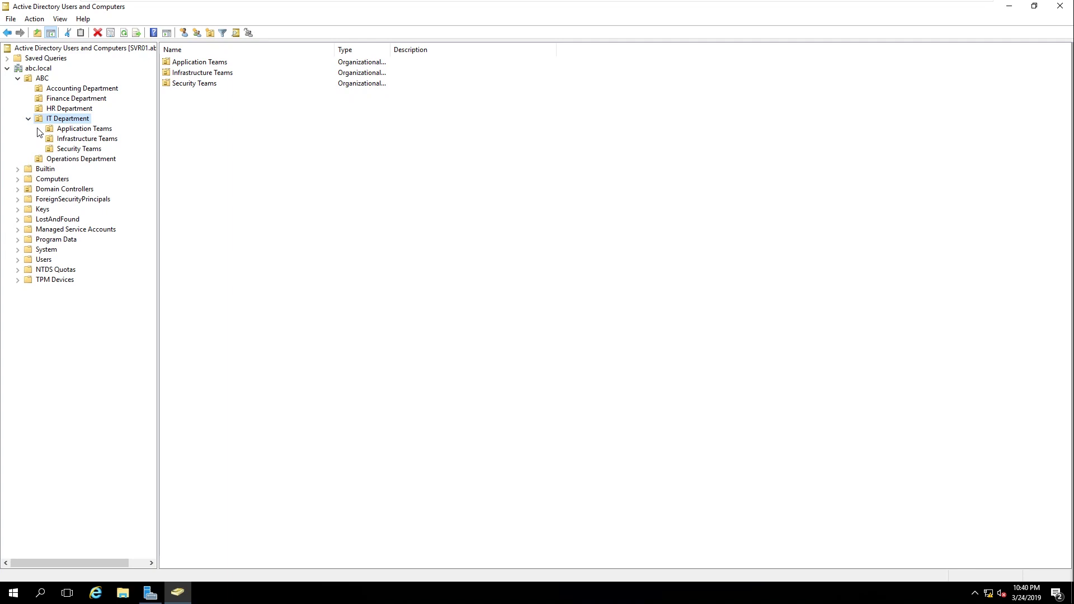
click(29, 119)
click(42, 129)
click(28, 120)
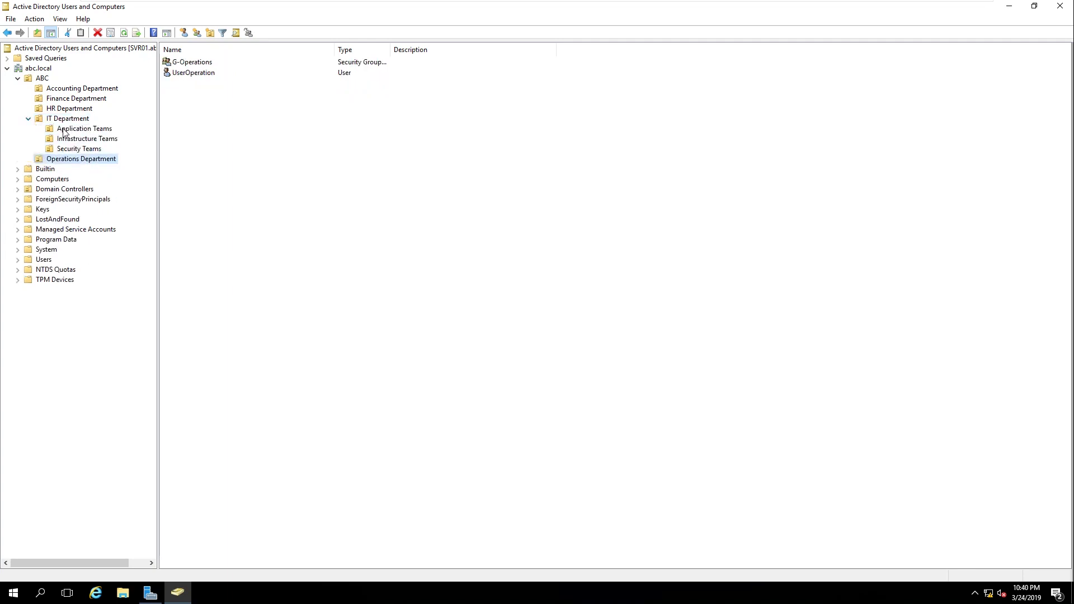
click(84, 129)
click(84, 139)
click(73, 149)
click(70, 159)
click(69, 91)
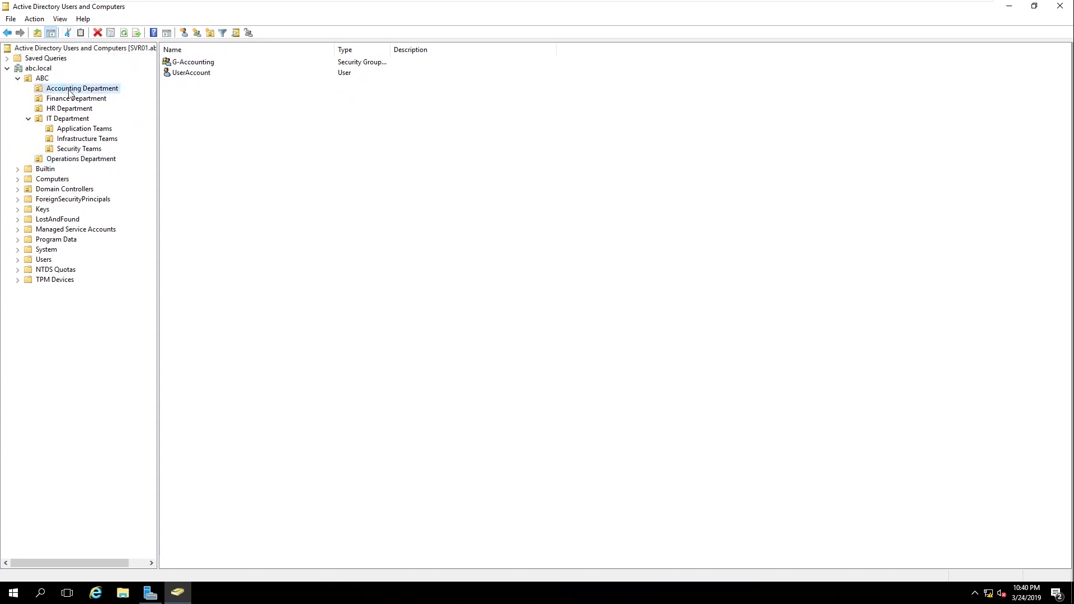
click(88, 101)
click(78, 108)
click(70, 130)
click(84, 139)
click(81, 149)
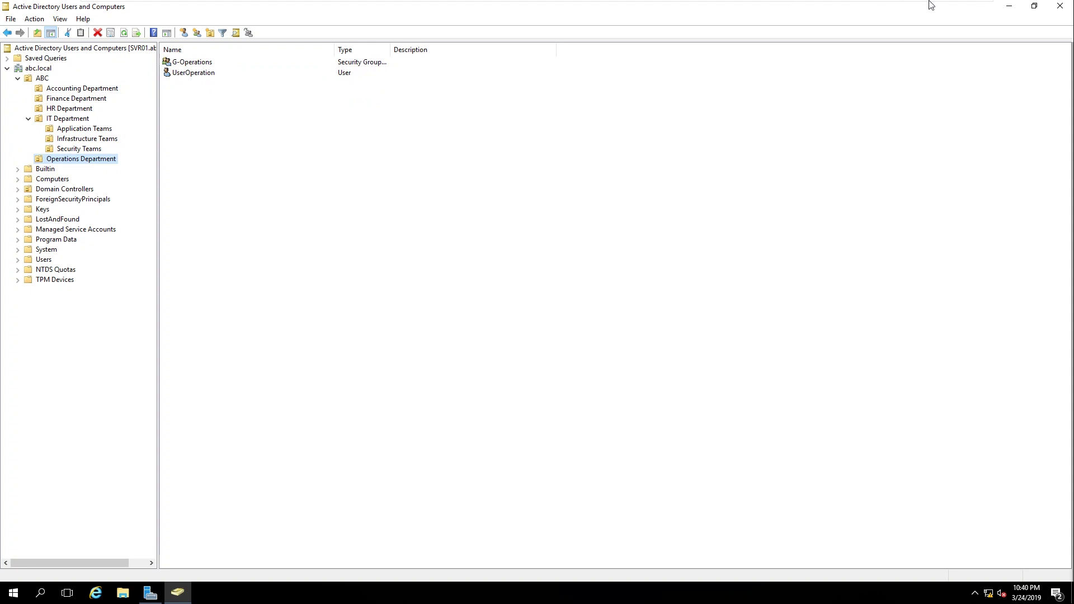
Step: Close Active Directory Users and Computers and refresh the Windows desktop three times
click(1058, 5)
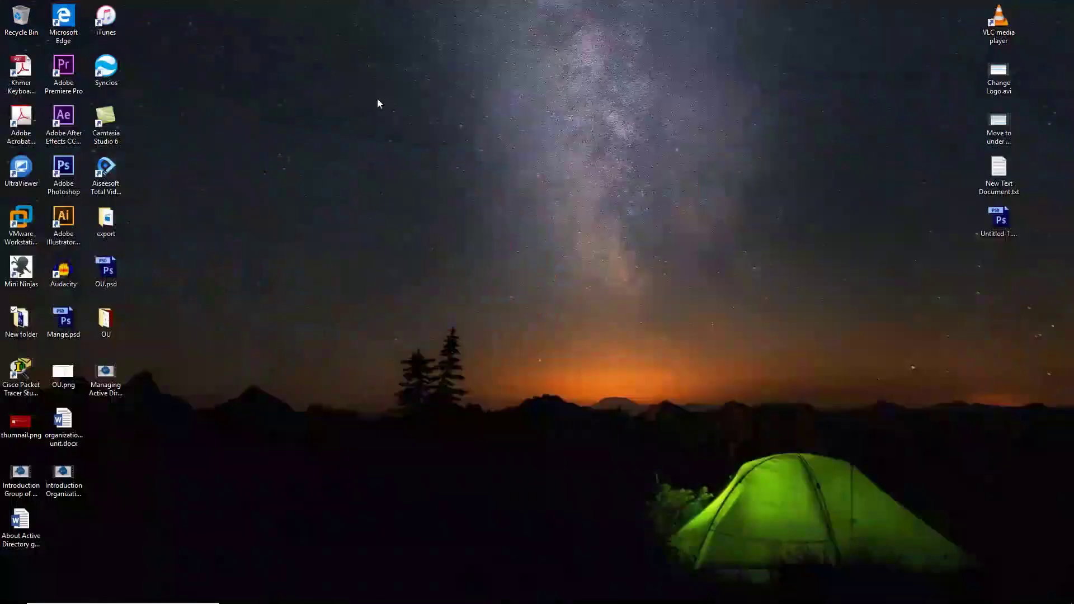
right_click(200, 73)
click(305, 108)
right_click(195, 59)
click(297, 92)
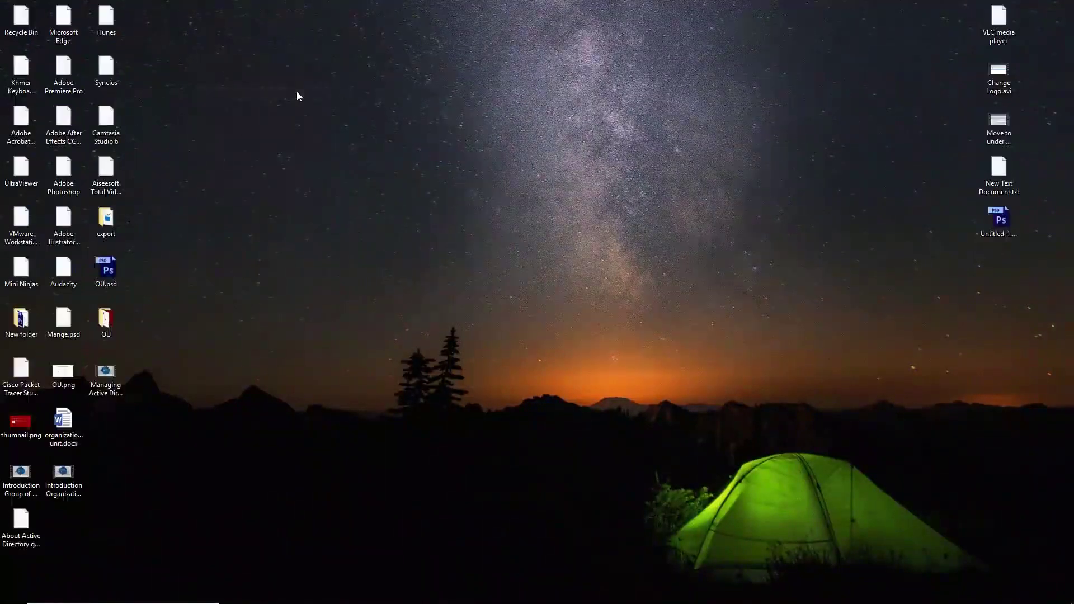
right_click(520, 128)
click(510, 160)
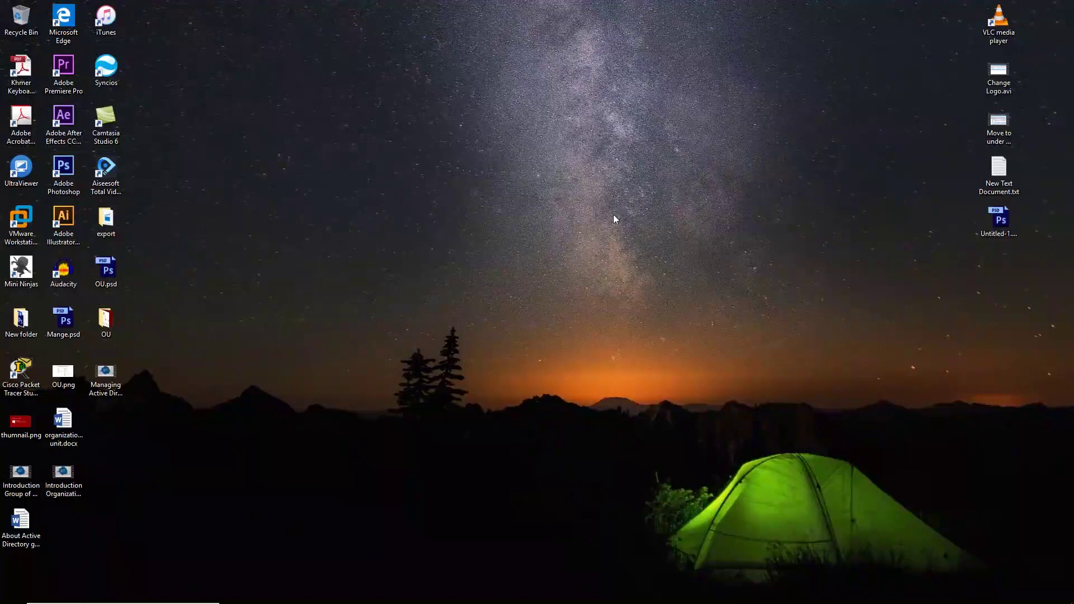
mouse_move(884, 603)
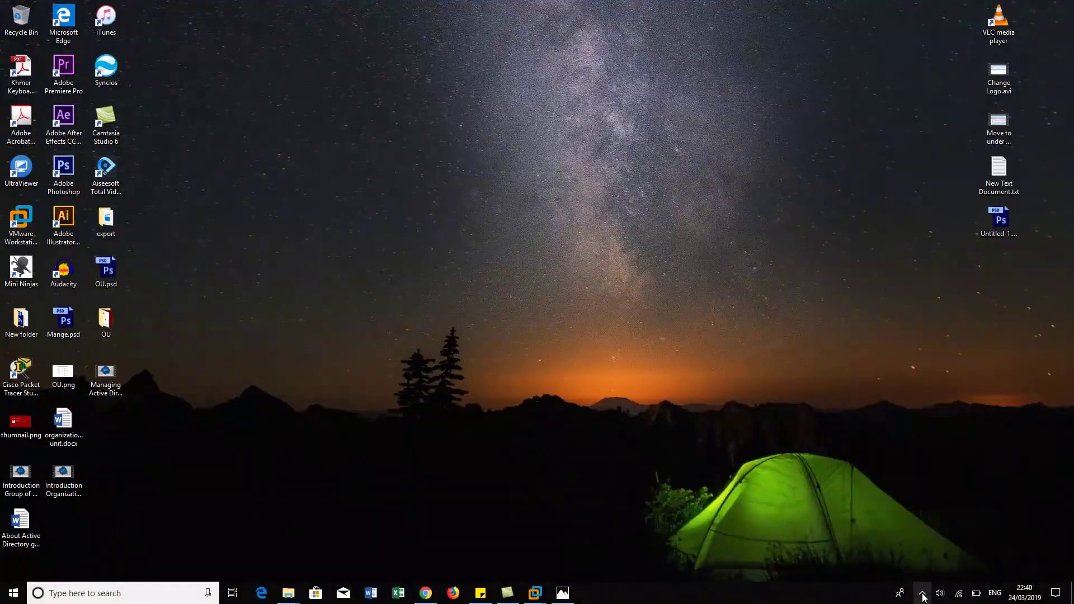